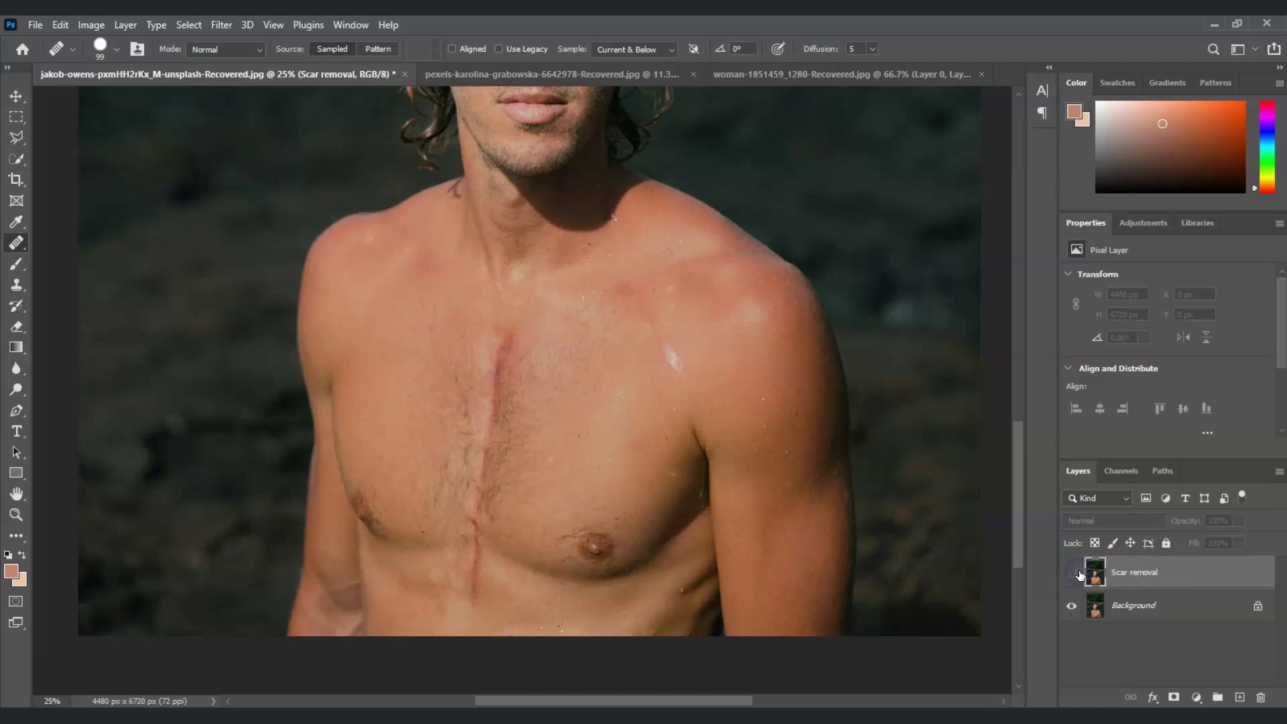
# Show the finished Scar removal layers on both the chest and belly photos
pyautogui.click(1076, 573)
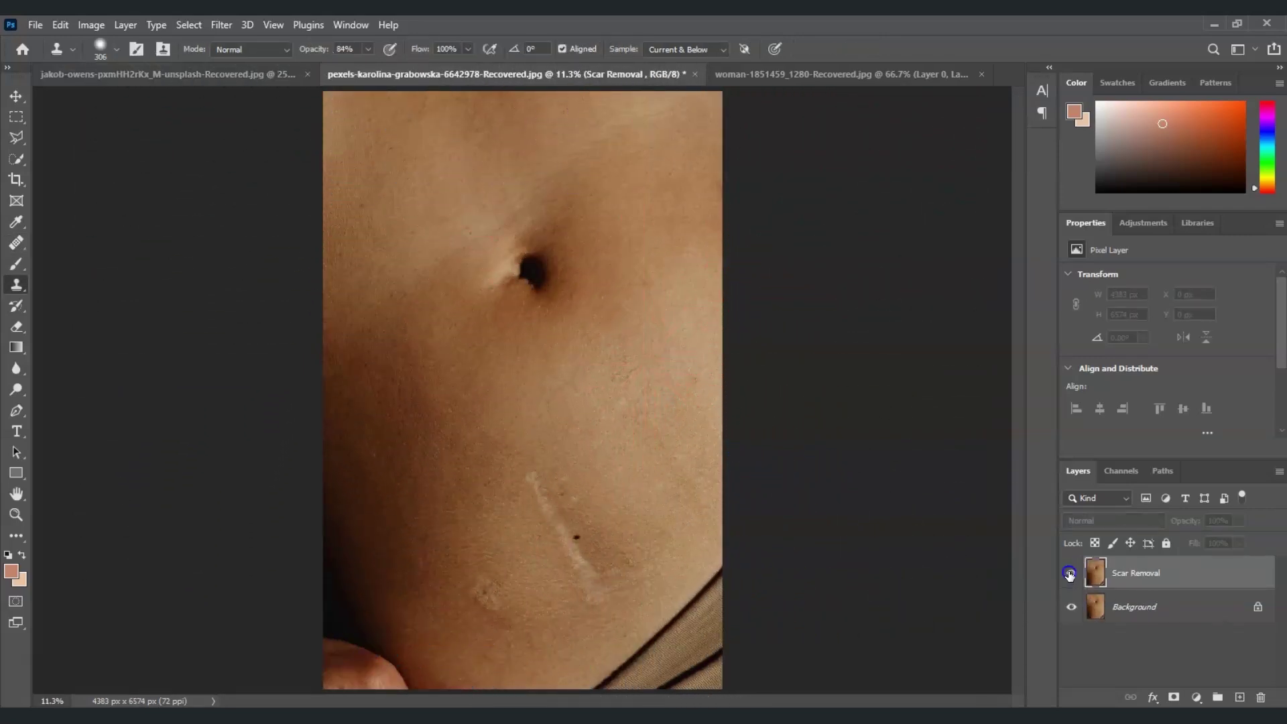
pyautogui.click(1070, 574)
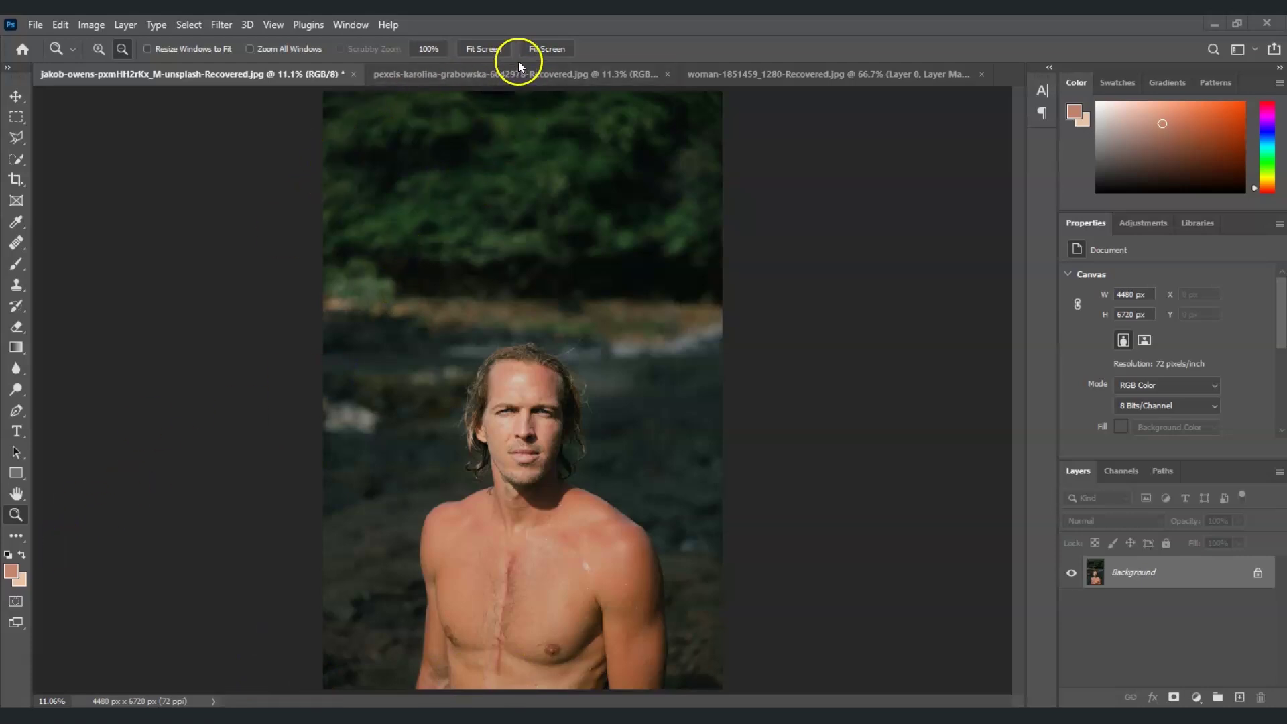
# Fill the screen with the photo and bring the man's chest into view
pyautogui.click(541, 49)
pyautogui.scroll(-4, 632, 345)
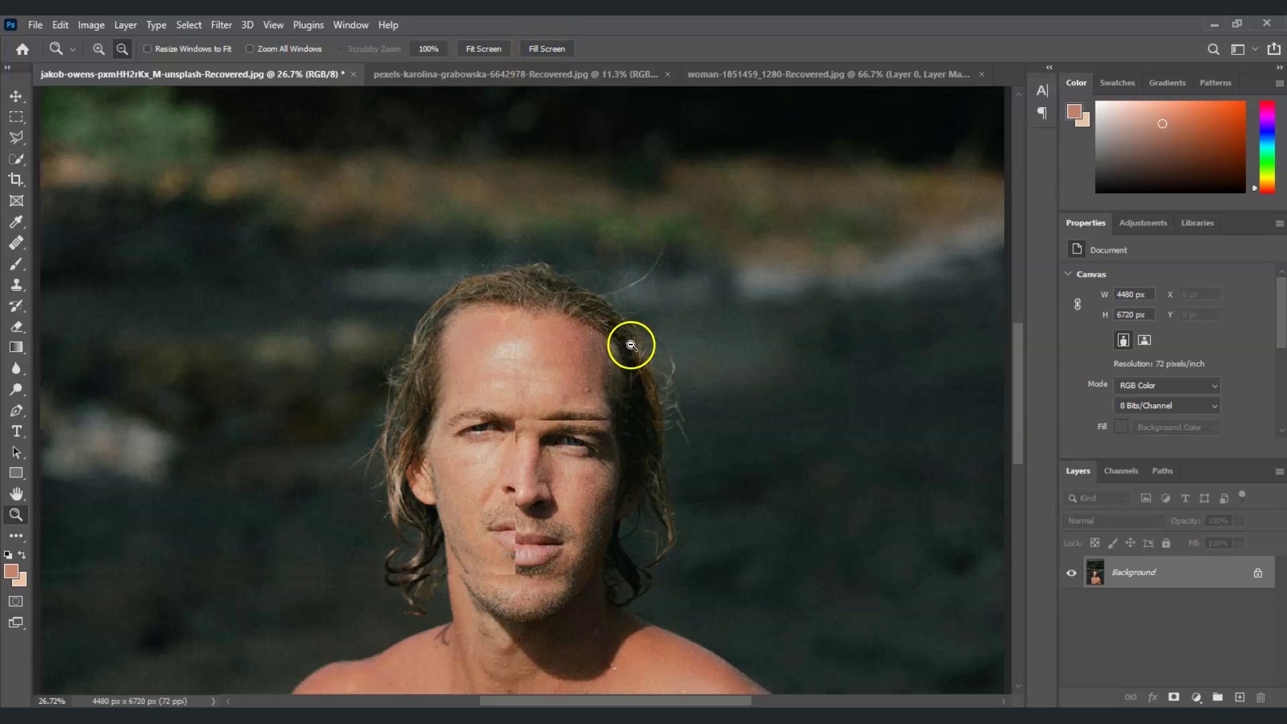
pyautogui.scroll(-3, 638, 474)
pyautogui.click(638, 474)
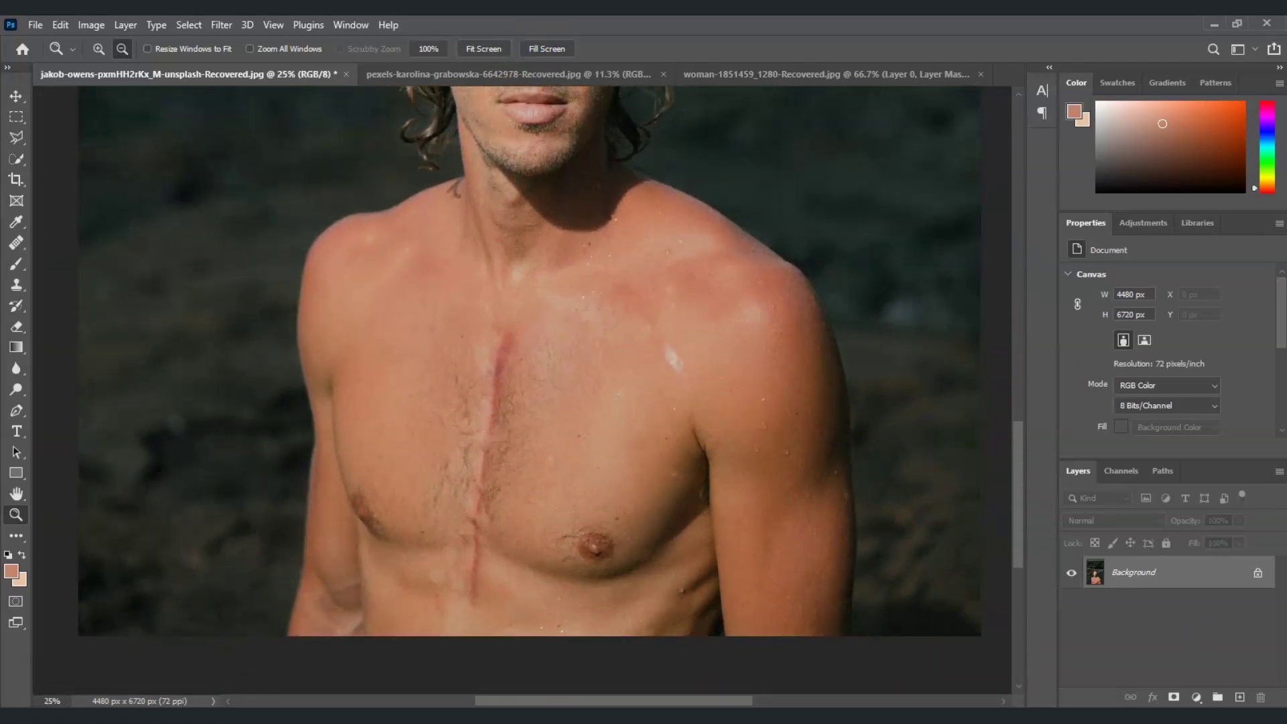
# Duplicate the Background layer as a new layer named 'Scar removal'
pyautogui.click(1175, 578)
pyautogui.rightClick(1171, 576)
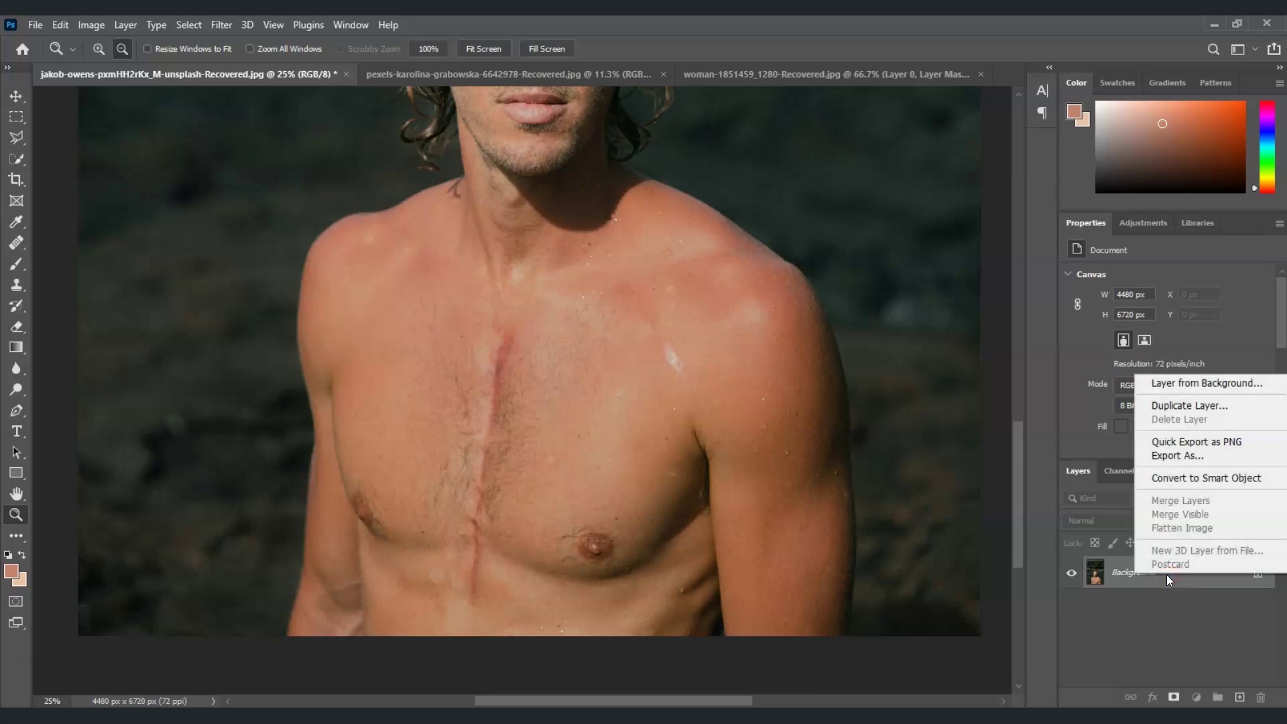
pyautogui.click(1217, 406)
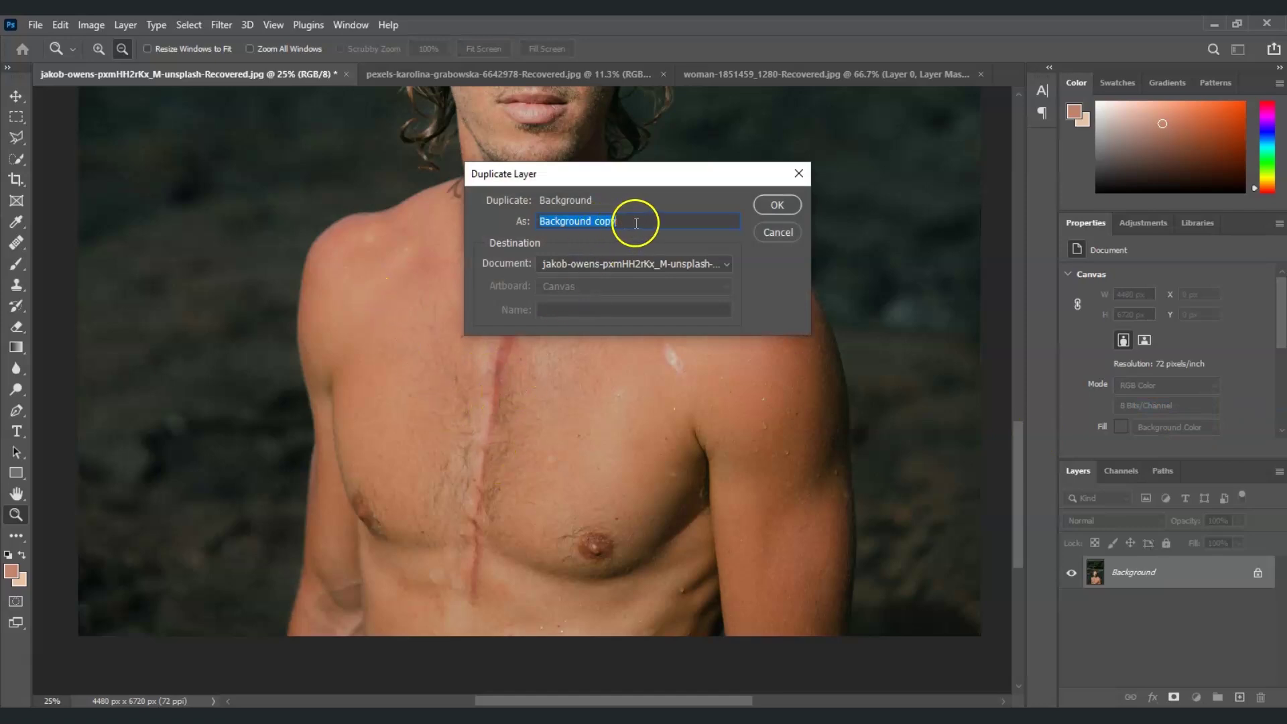
pyautogui.click(509, 224)
pyautogui.press('BackSpace')
pyautogui.write('Sca')
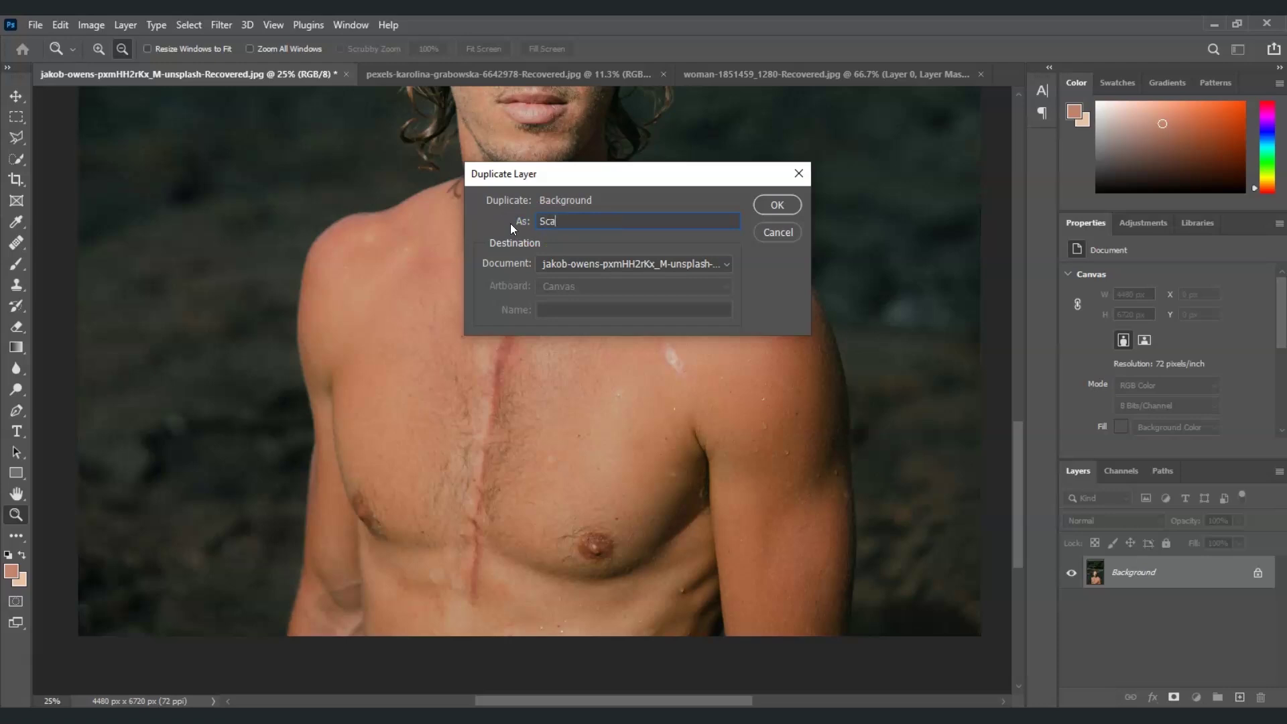
pyautogui.write('r removal')
pyautogui.click(776, 215)
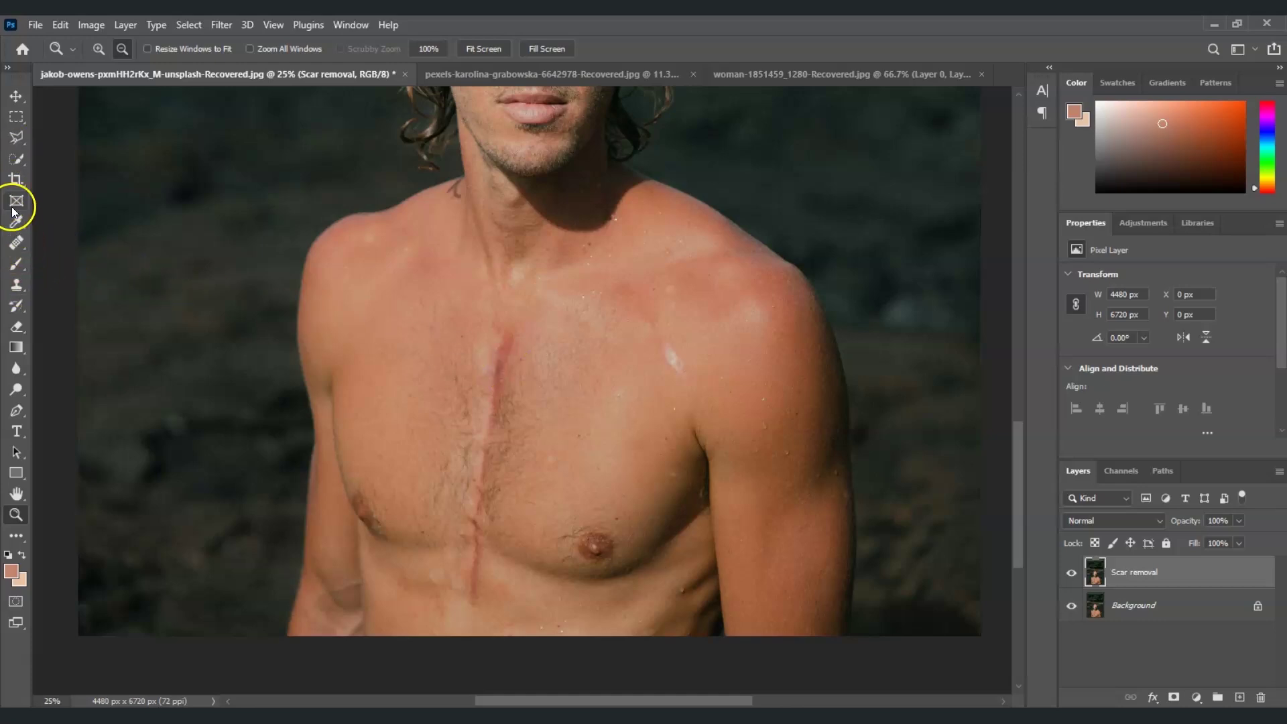
# Select the Healing Brush Tool from the healing tools group
pyautogui.click(15, 244)
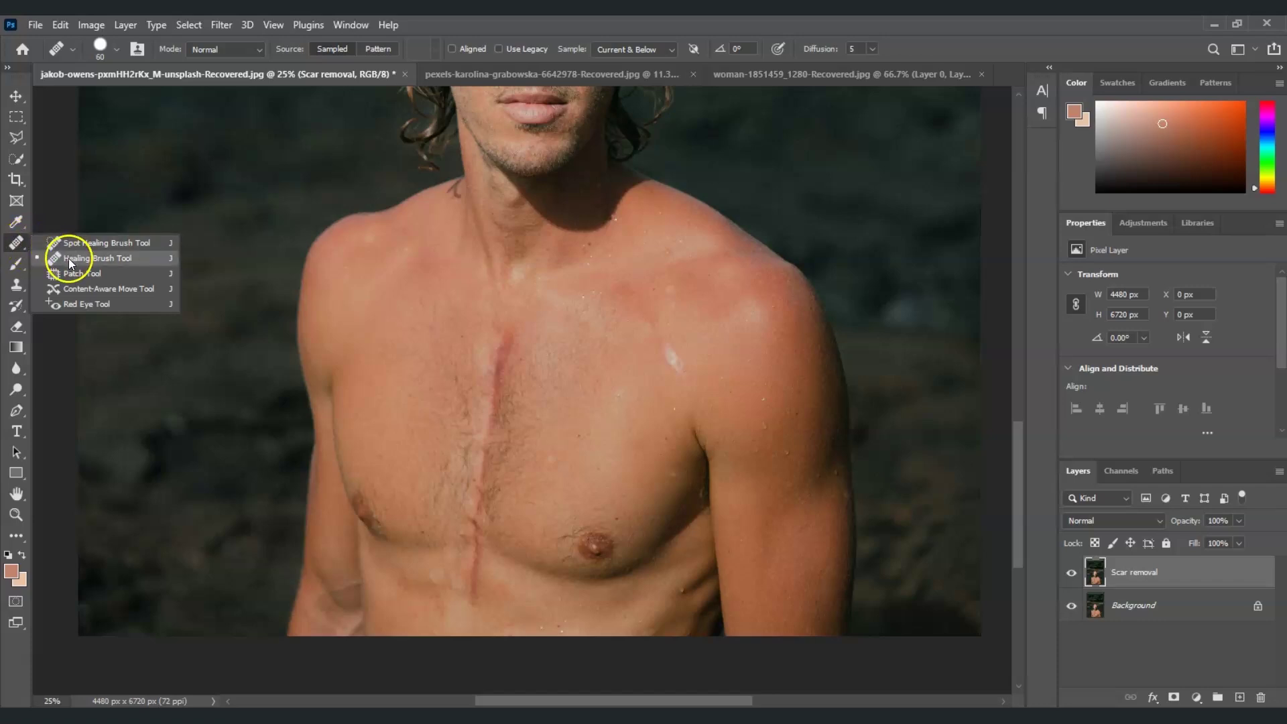
pyautogui.click(112, 260)
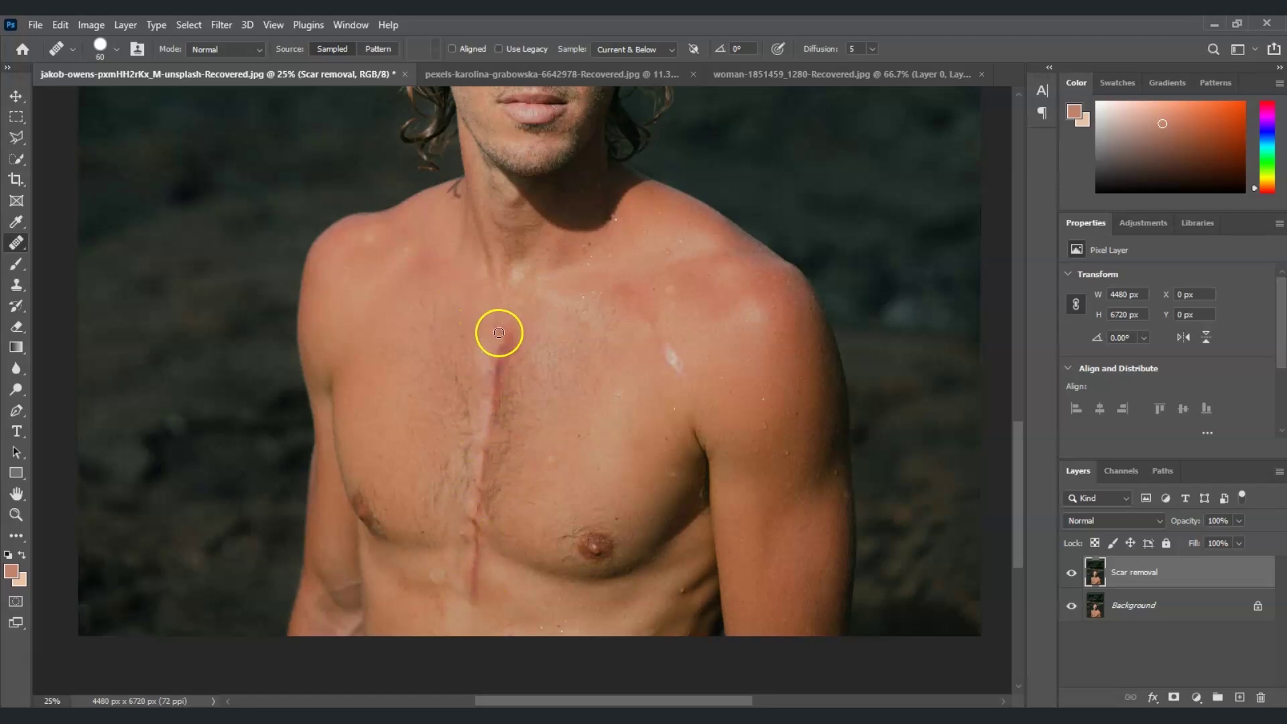
# Enlarge the healing brush to 99 px
pyautogui.click(117, 49)
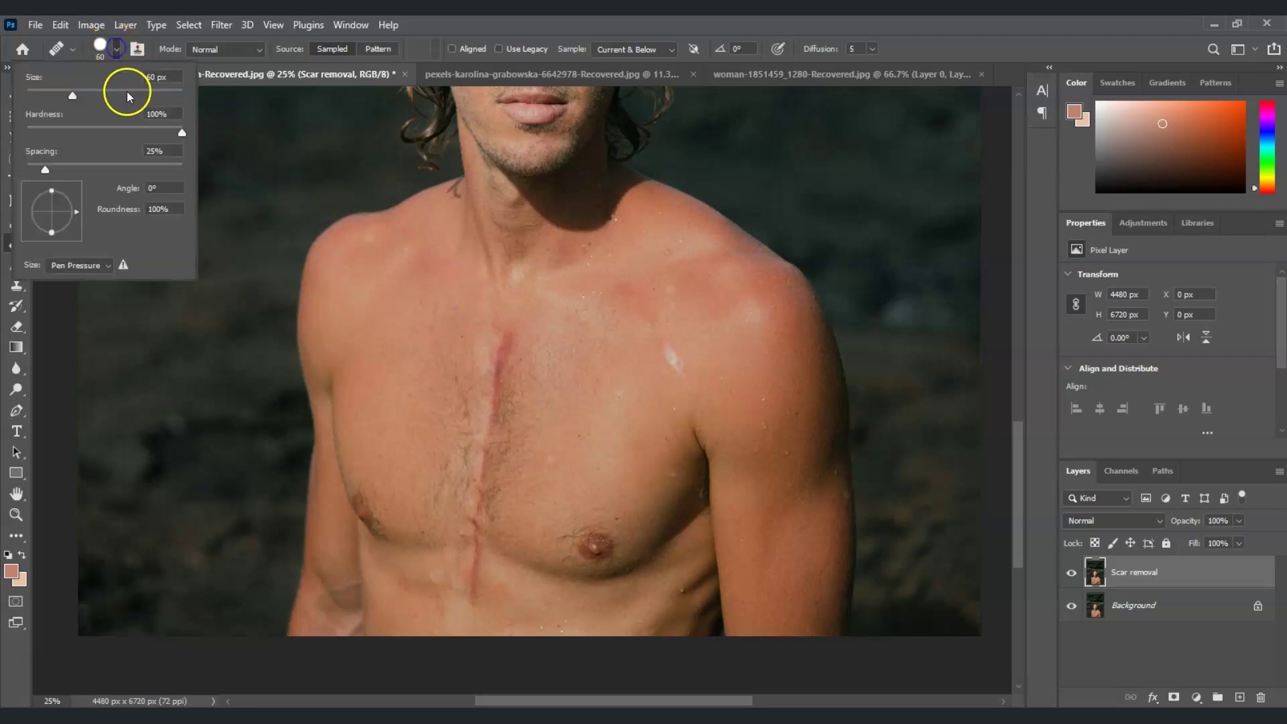
pyautogui.click(88, 96)
pyautogui.moveTo(89, 95); pyautogui.dragTo(103, 96)
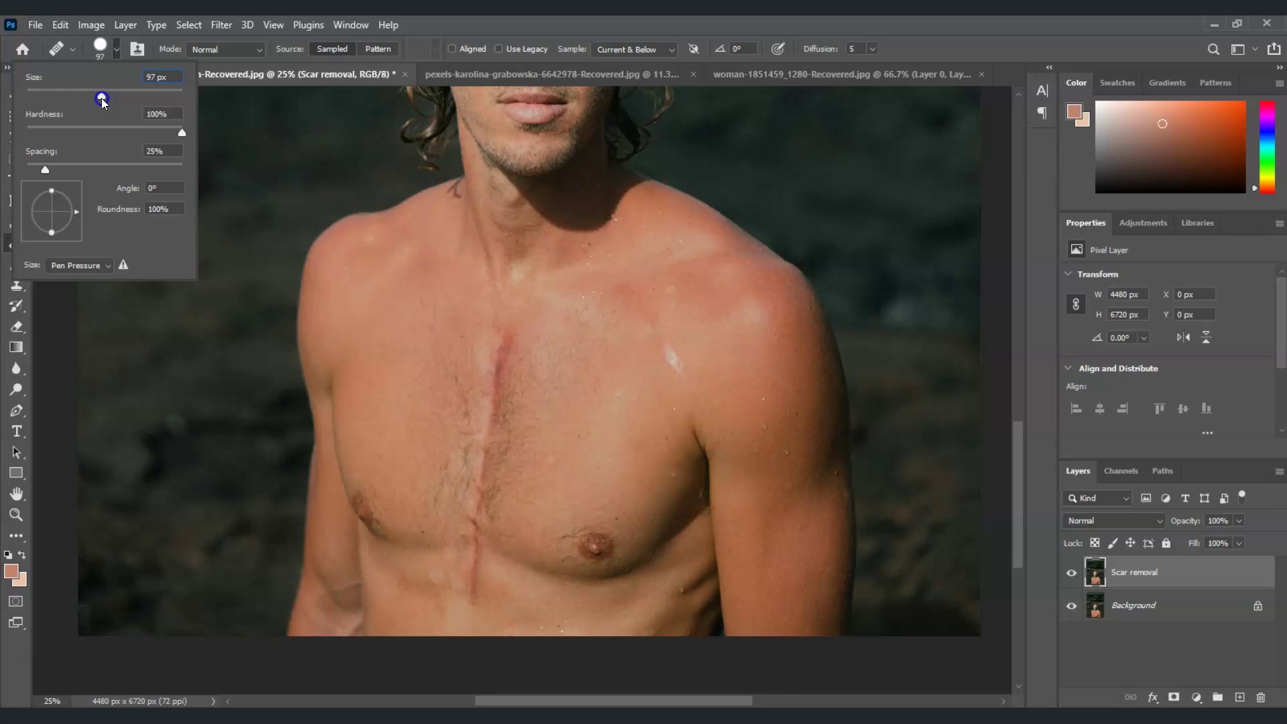
# Heal the top of the chest scar and the skin near the collarbone
pyautogui.moveTo(503, 350); pyautogui.dragTo(492, 325)
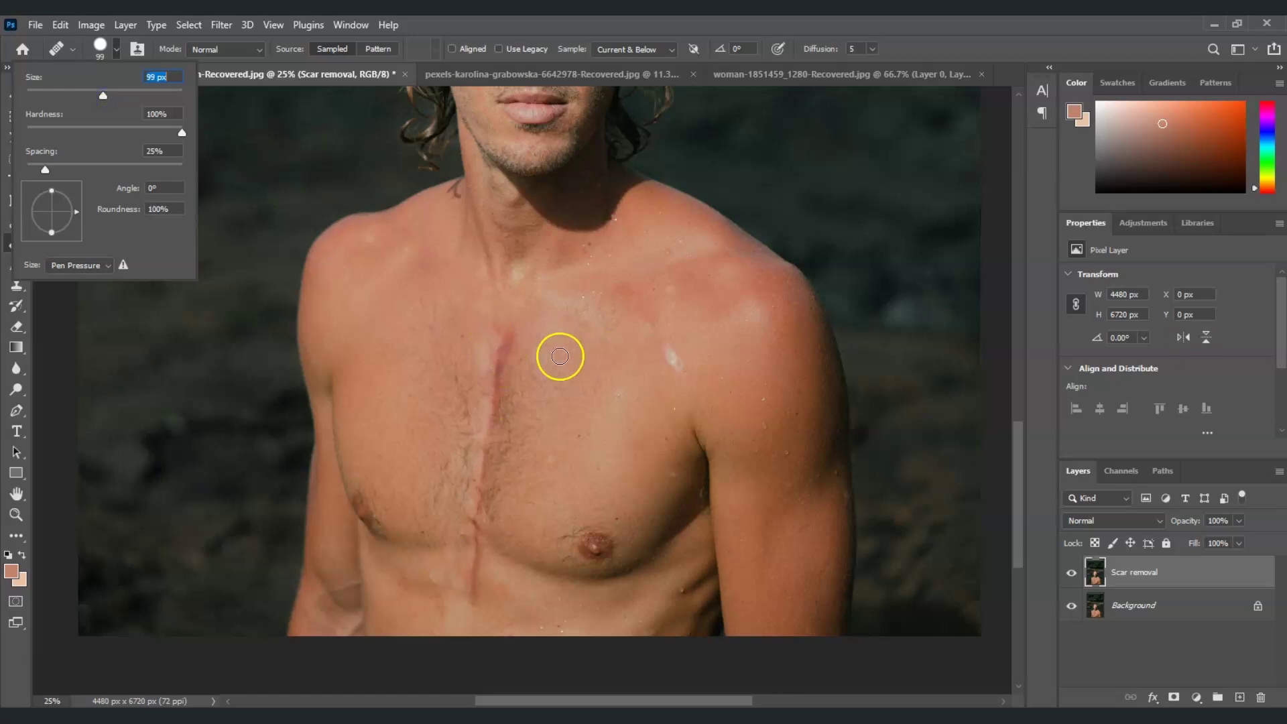
pyautogui.click(521, 334)
pyautogui.moveTo(583, 323); pyautogui.dragTo(572, 347)
pyautogui.moveTo(556, 344)
pyautogui.mouseDown()
pyautogui.moveTo(537, 318)
pyautogui.moveTo(544, 348)
pyautogui.moveTo(517, 313)
pyautogui.moveTo(525, 328)
pyautogui.moveTo(495, 346)
pyautogui.moveTo(481, 312)
pyautogui.moveTo(520, 342)
pyautogui.moveTo(491, 340)
pyautogui.moveTo(532, 344)
pyautogui.mouseUp()
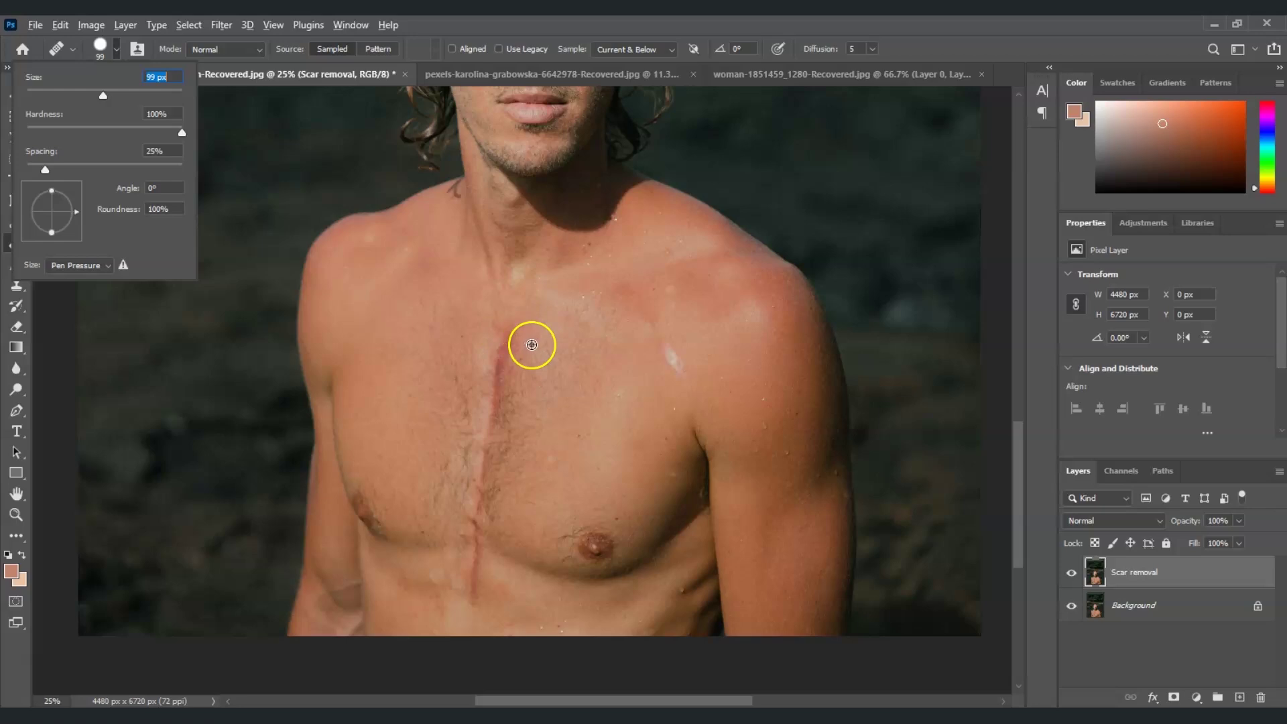
# Heal the remaining chest scar with strokes blending nearby skin over it
pyautogui.press('Return')
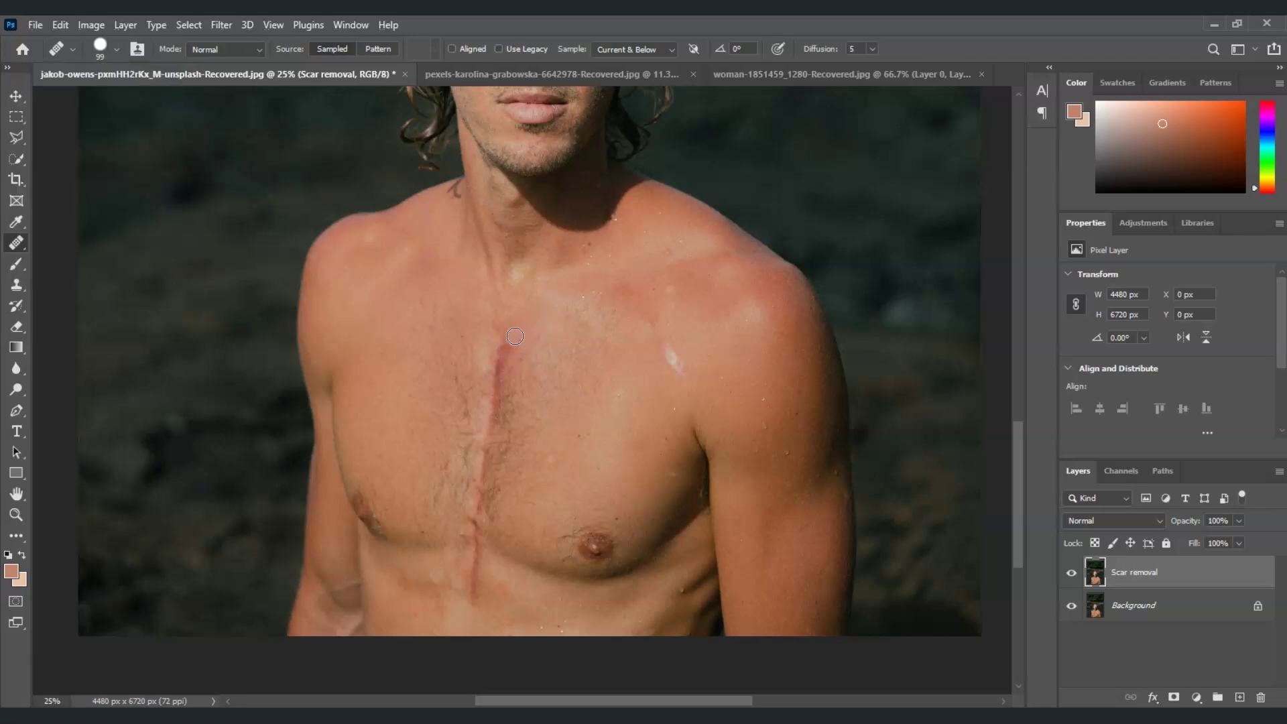
pyautogui.moveTo(513, 335); pyautogui.dragTo(507, 349)
pyautogui.moveTo(560, 411)
pyautogui.mouseDown()
pyautogui.moveTo(523, 370)
pyautogui.moveTo(506, 420)
pyautogui.moveTo(500, 380)
pyautogui.moveTo(511, 420)
pyautogui.moveTo(513, 382)
pyautogui.moveTo(527, 422)
pyautogui.moveTo(525, 400)
pyautogui.moveTo(501, 374)
pyautogui.moveTo(511, 445)
pyautogui.moveTo(524, 421)
pyautogui.moveTo(503, 372)
pyautogui.moveTo(506, 432)
pyautogui.moveTo(497, 458)
pyautogui.moveTo(485, 451)
pyautogui.moveTo(524, 491)
pyautogui.moveTo(496, 478)
pyautogui.moveTo(495, 502)
pyautogui.moveTo(468, 508)
pyautogui.moveTo(470, 495)
pyautogui.moveTo(489, 549)
pyautogui.moveTo(477, 534)
pyautogui.moveTo(469, 546)
pyautogui.moveTo(472, 596)
pyautogui.mouseUp()
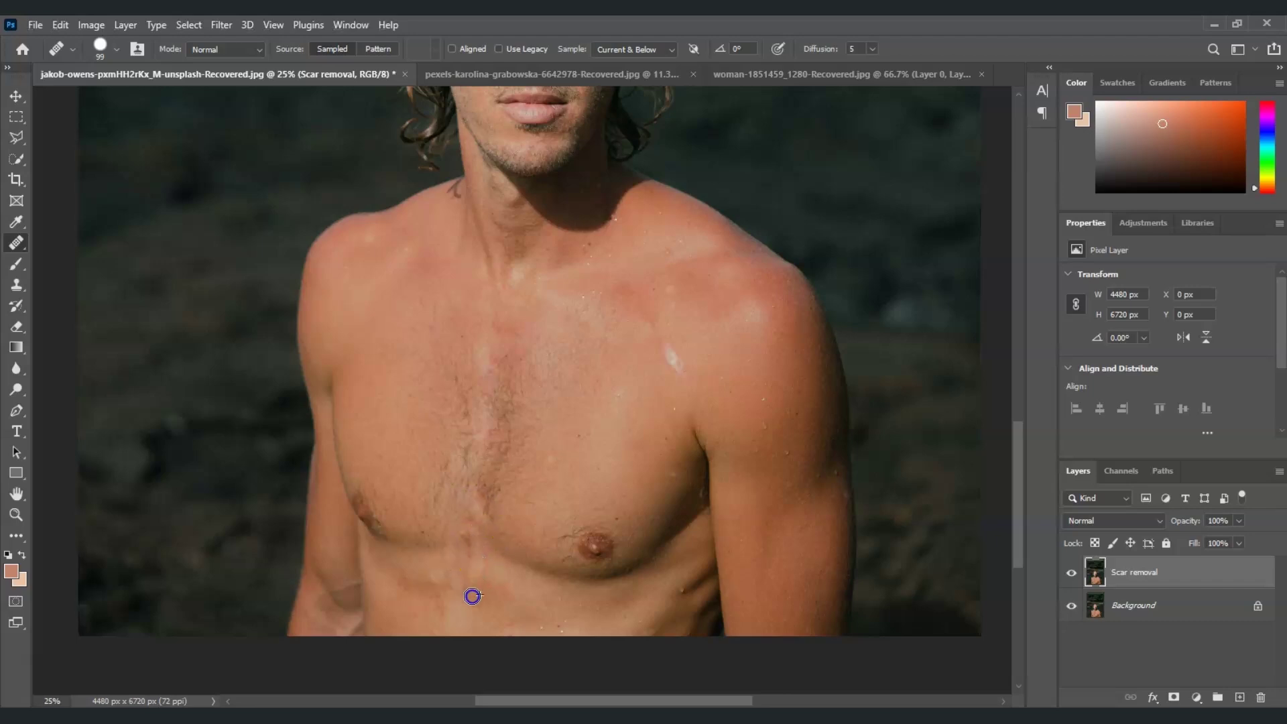
pyautogui.moveTo(503, 436)
pyautogui.mouseDown()
pyautogui.moveTo(483, 324)
pyautogui.moveTo(493, 327)
pyautogui.mouseUp()
pyautogui.moveTo(558, 505); pyautogui.dragTo(602, 481)
# Compare the healed chest with the original scar, then switch to the belly photo
pyautogui.click(1076, 574)
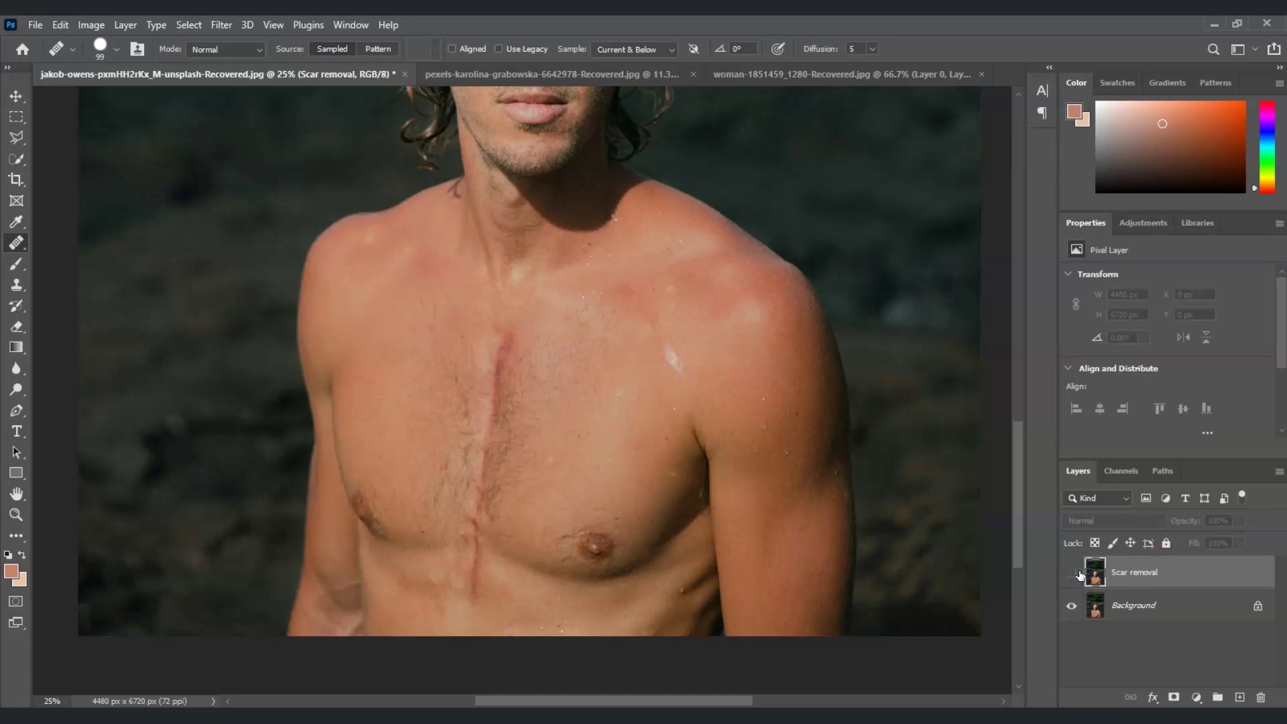
pyautogui.click(1077, 574)
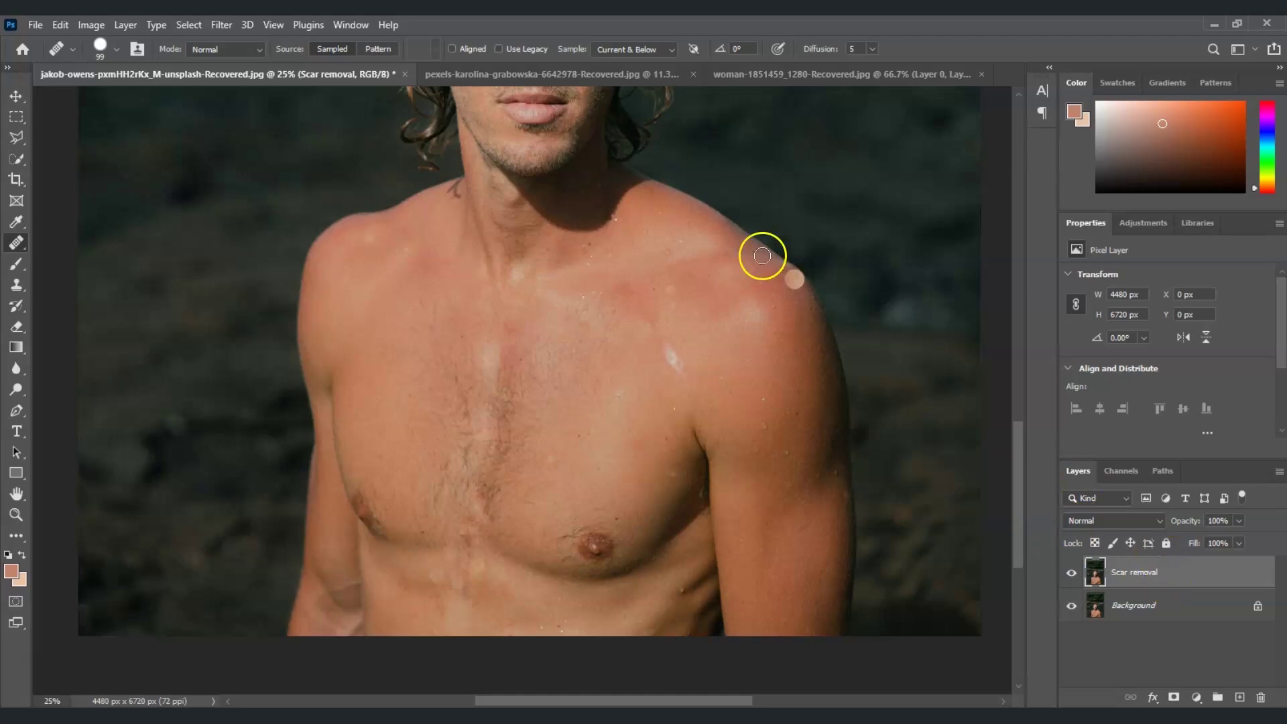
pyautogui.click(590, 77)
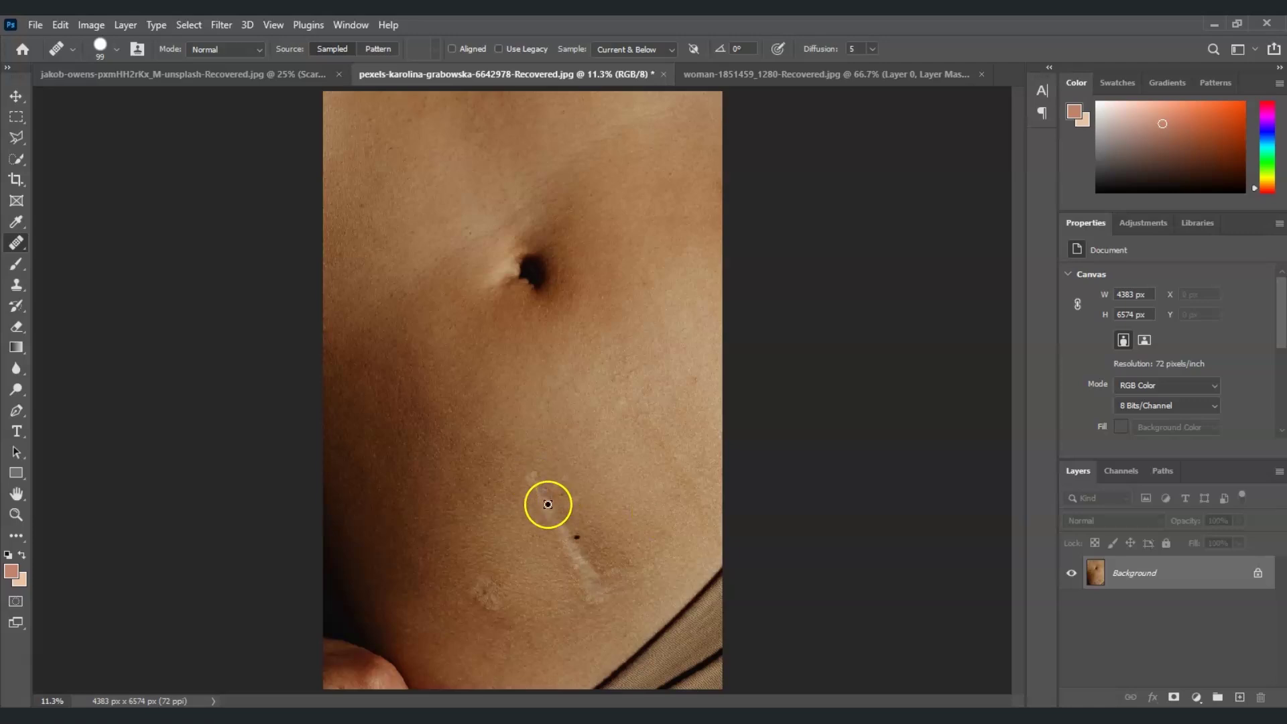
# Duplicate the belly photo's Background layer as 'Scar Removal' and select the new layer
pyautogui.click(1148, 574)
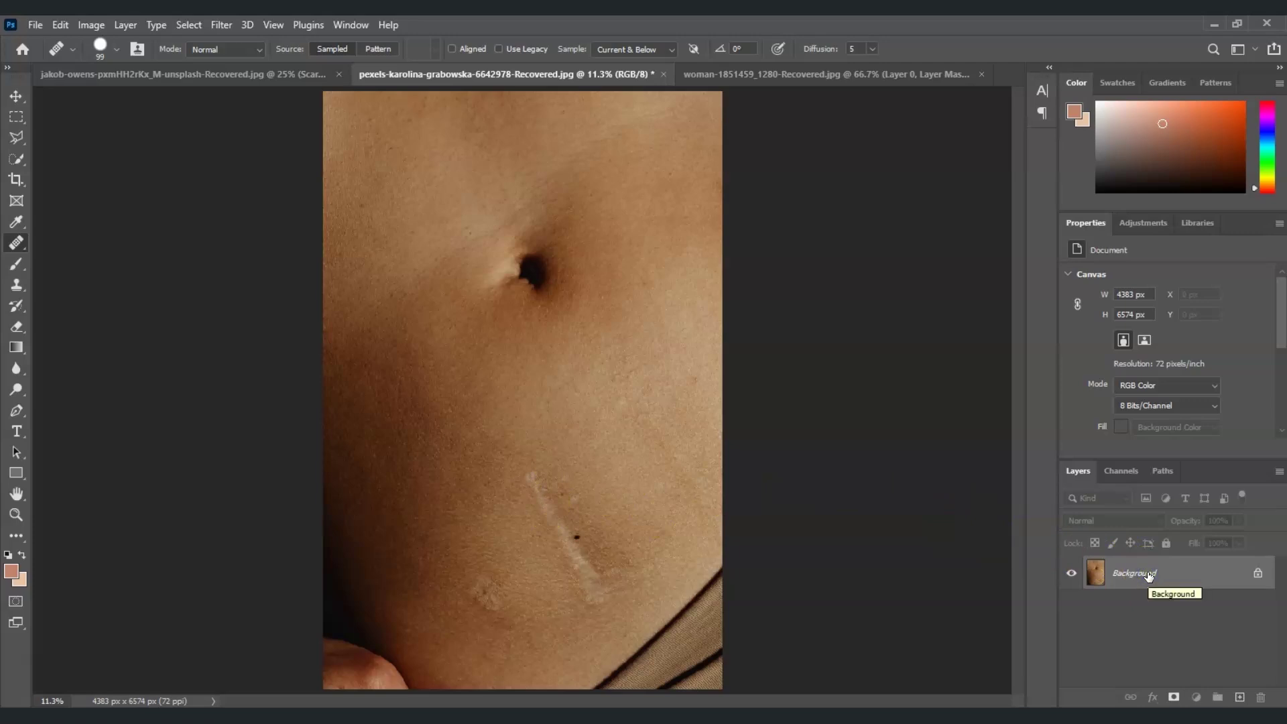
pyautogui.rightClick(1148, 576)
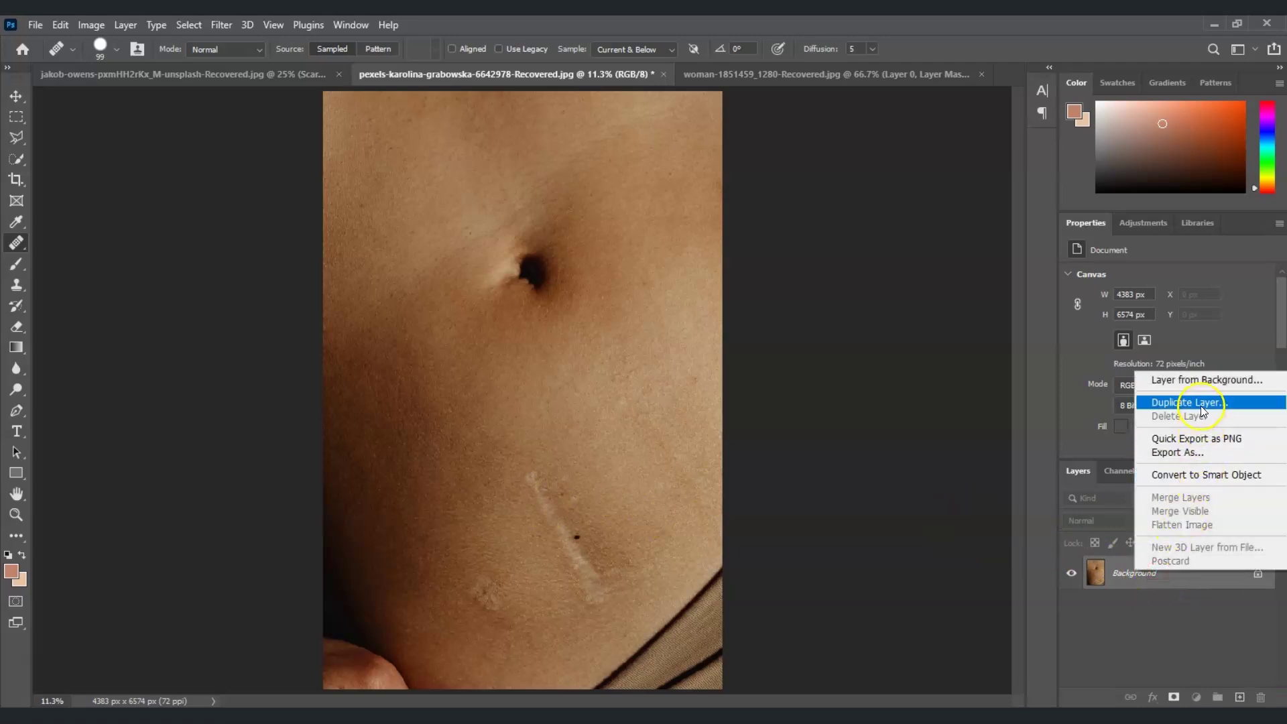
pyautogui.click(1201, 404)
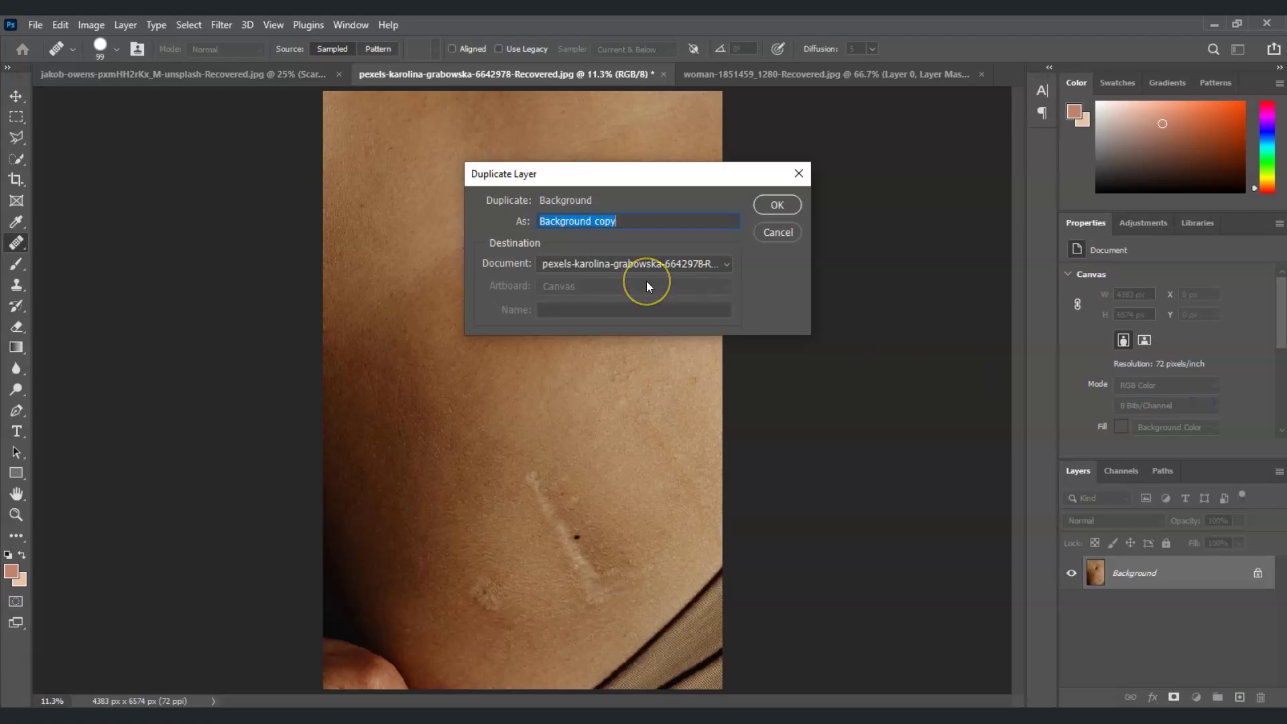
pyautogui.write('Removal')
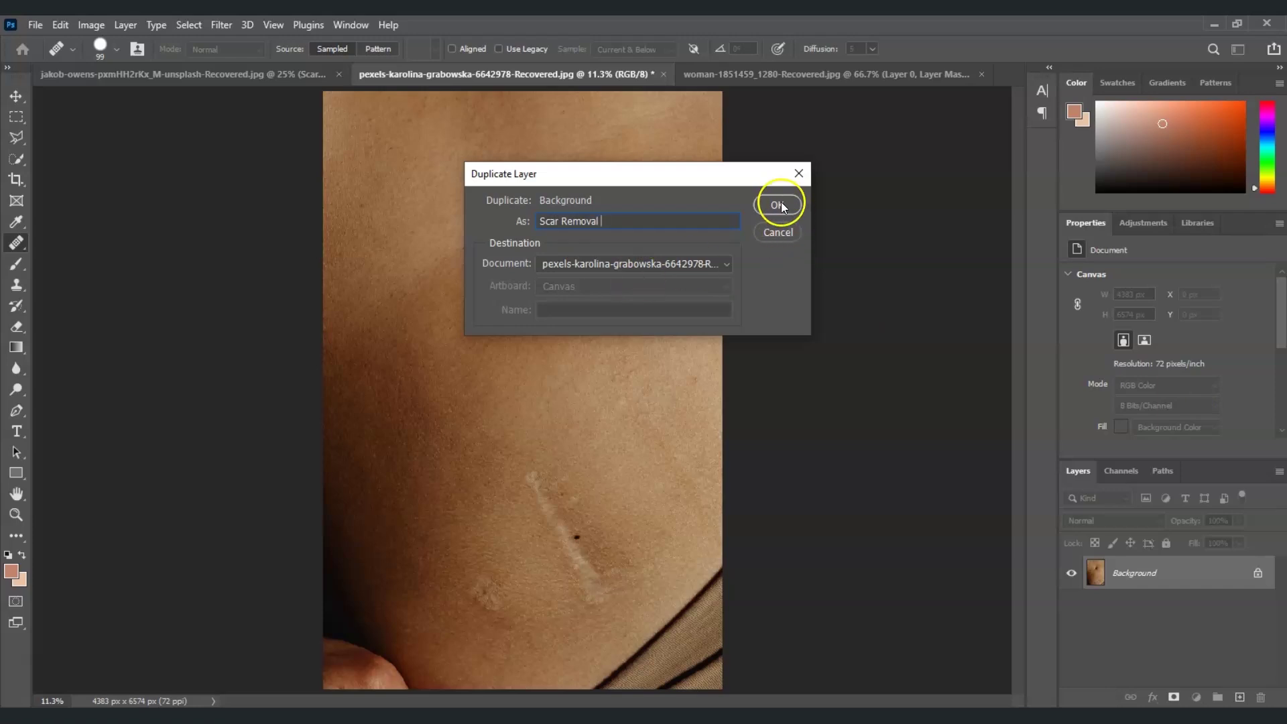
pyautogui.click(779, 203)
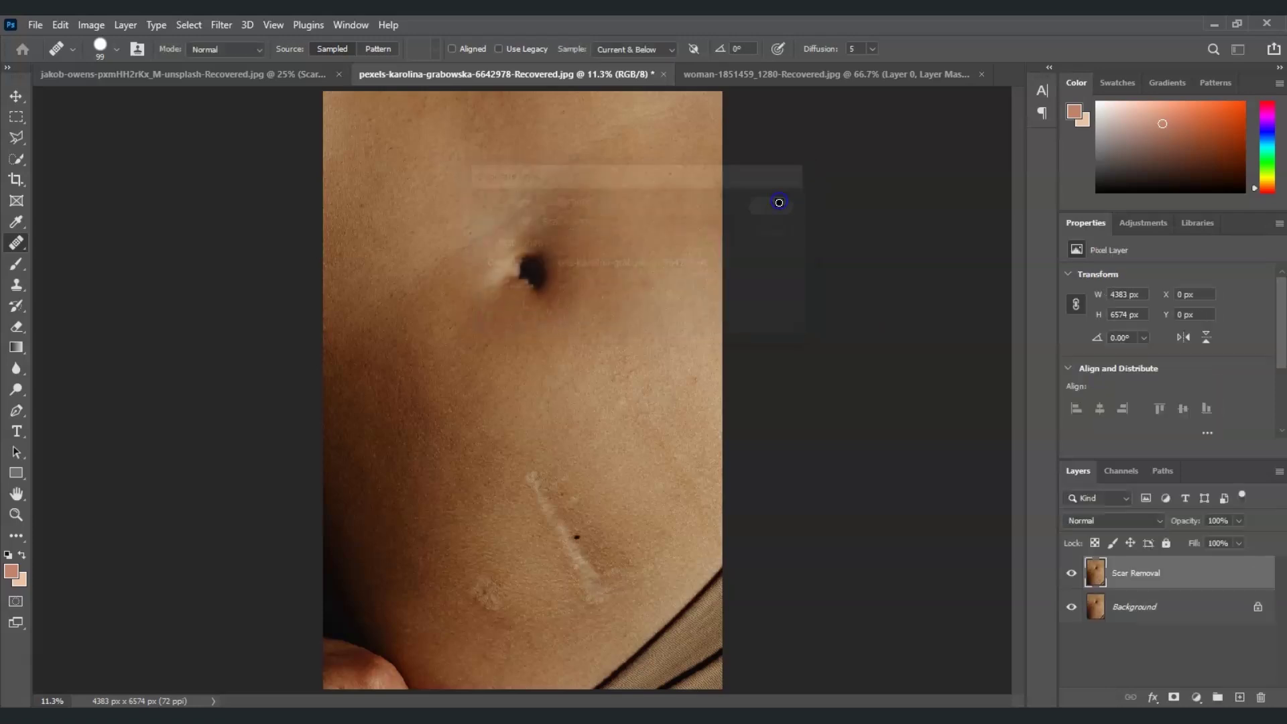
pyautogui.click(1171, 569)
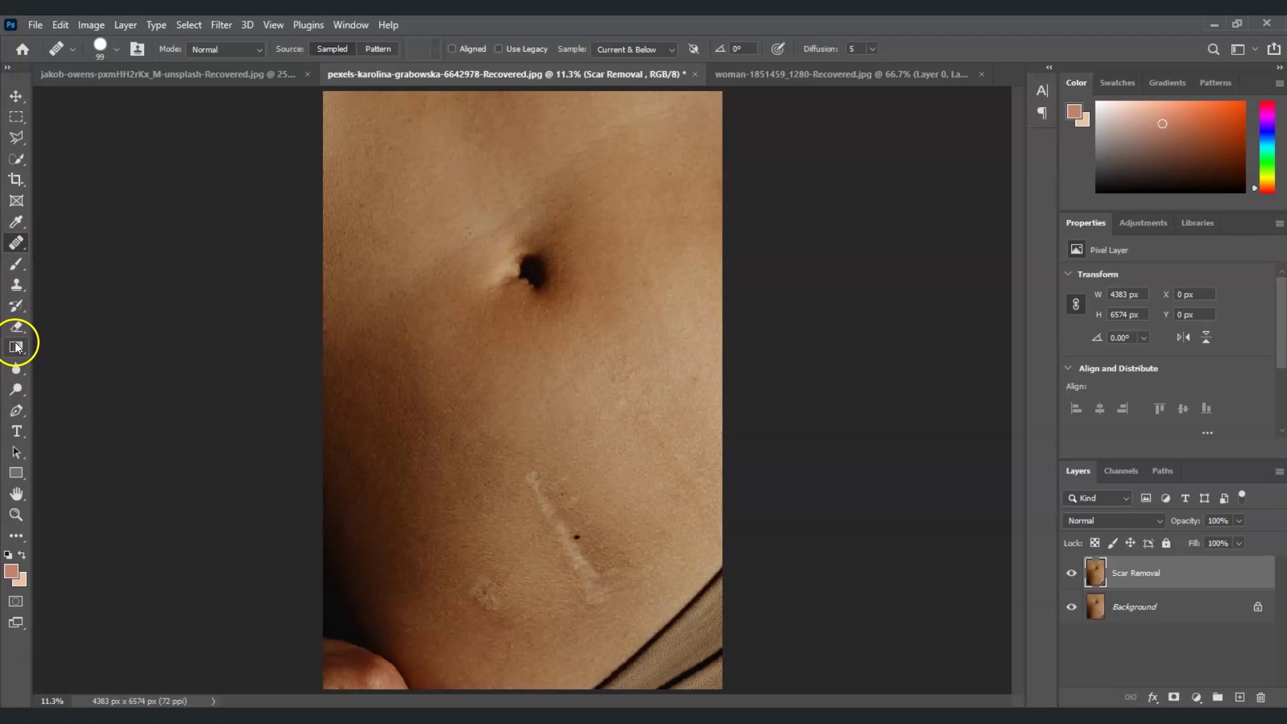
# Switch to the Clone Stamp tool and lower its opacity to 70%
pyautogui.click(16, 285)
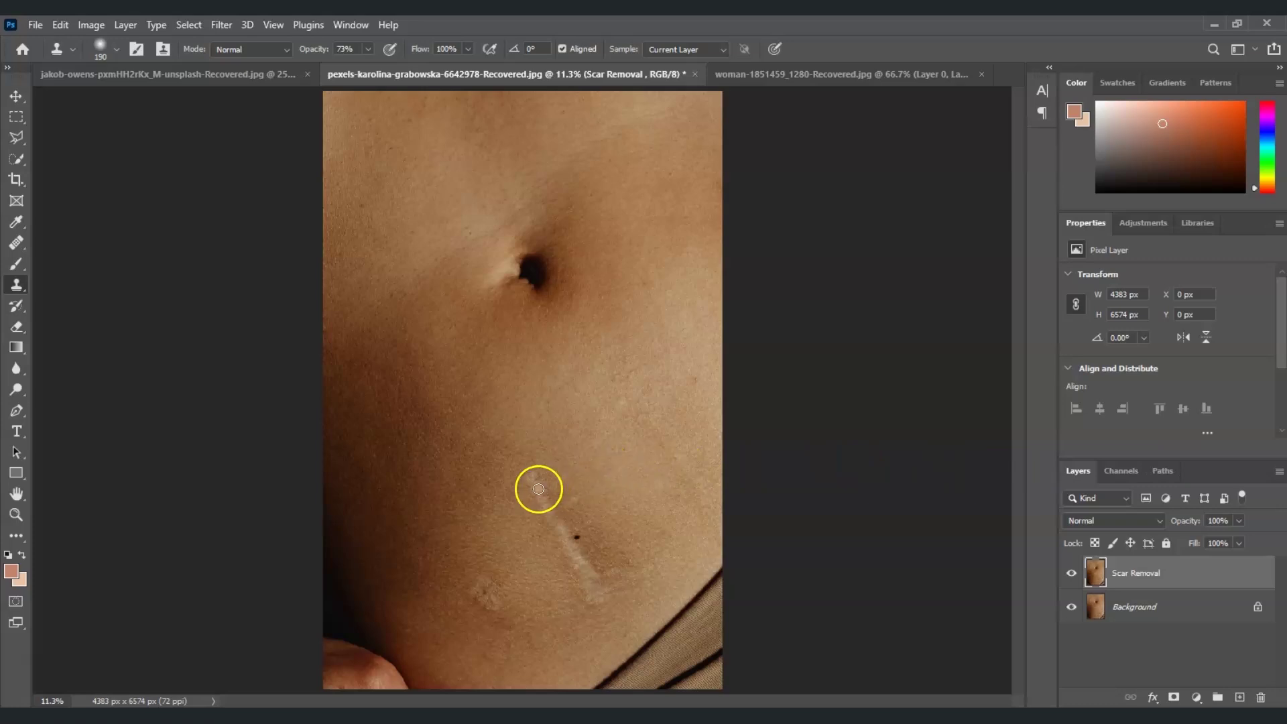
pyautogui.click(371, 49)
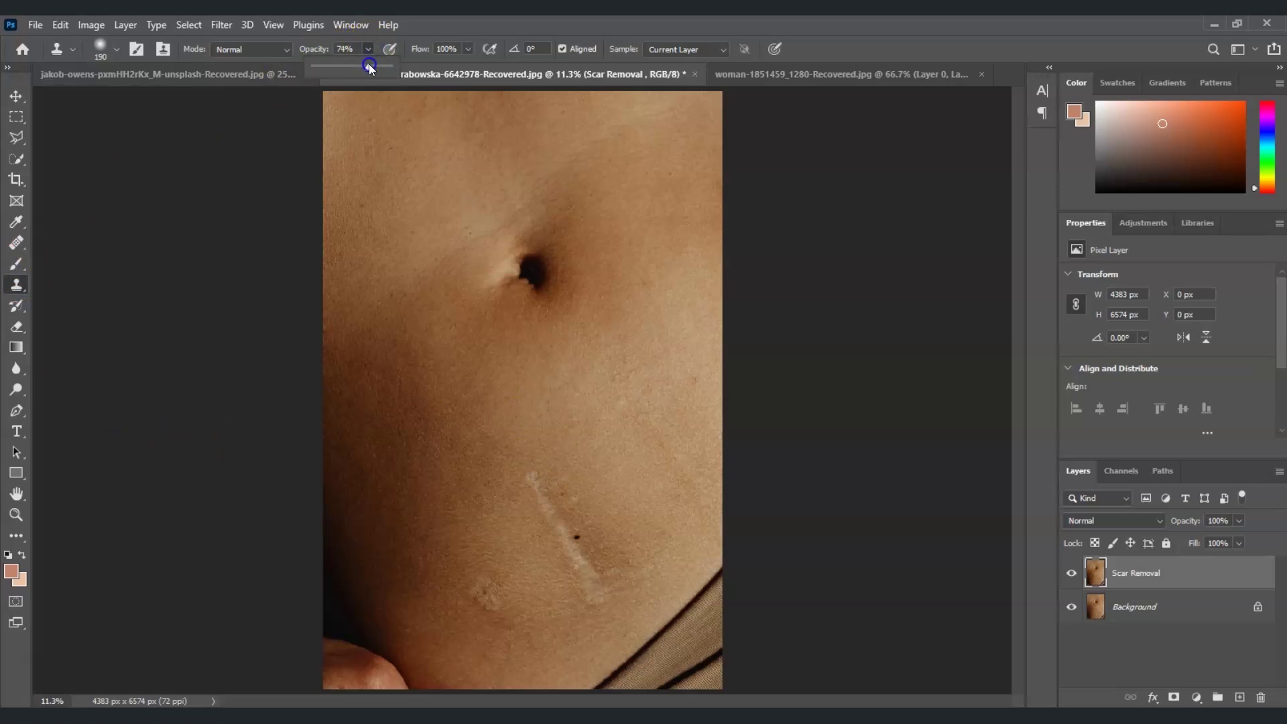
pyautogui.moveTo(373, 65); pyautogui.dragTo(366, 67)
# Set the clone brush to 306 px with 0% hardness
pyautogui.click(117, 49)
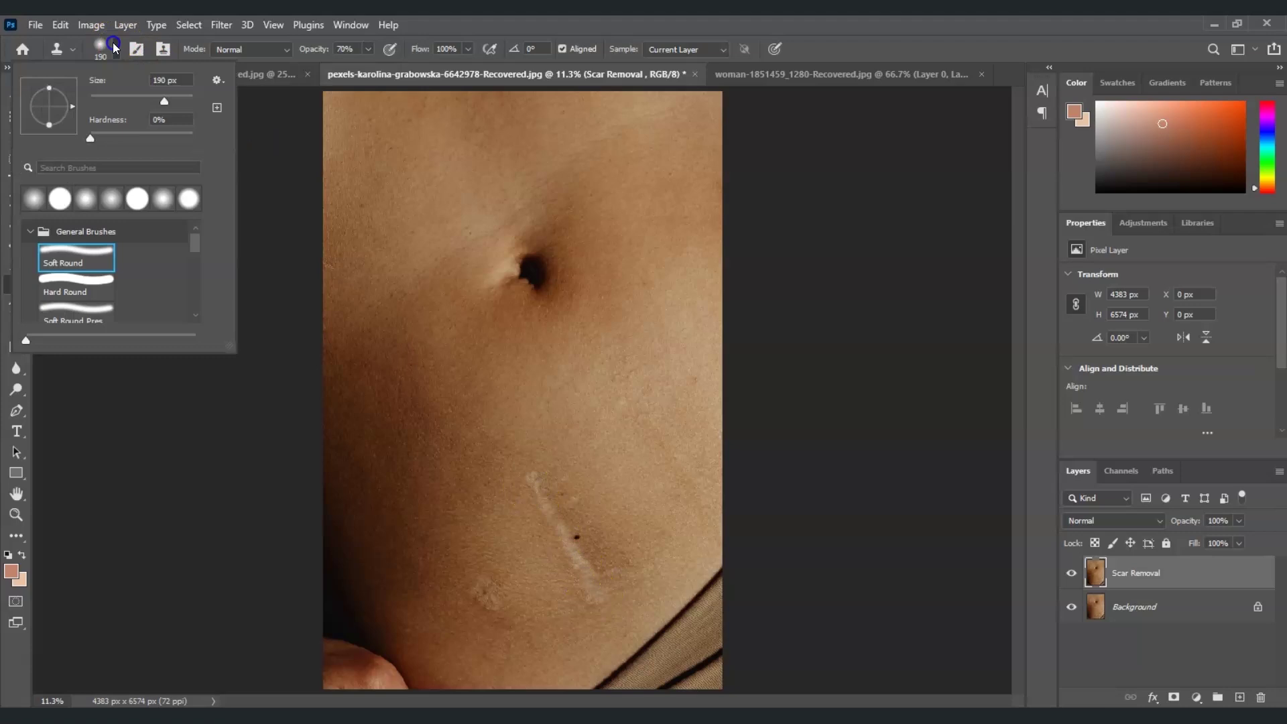
pyautogui.moveTo(162, 105); pyautogui.dragTo(210, 129)
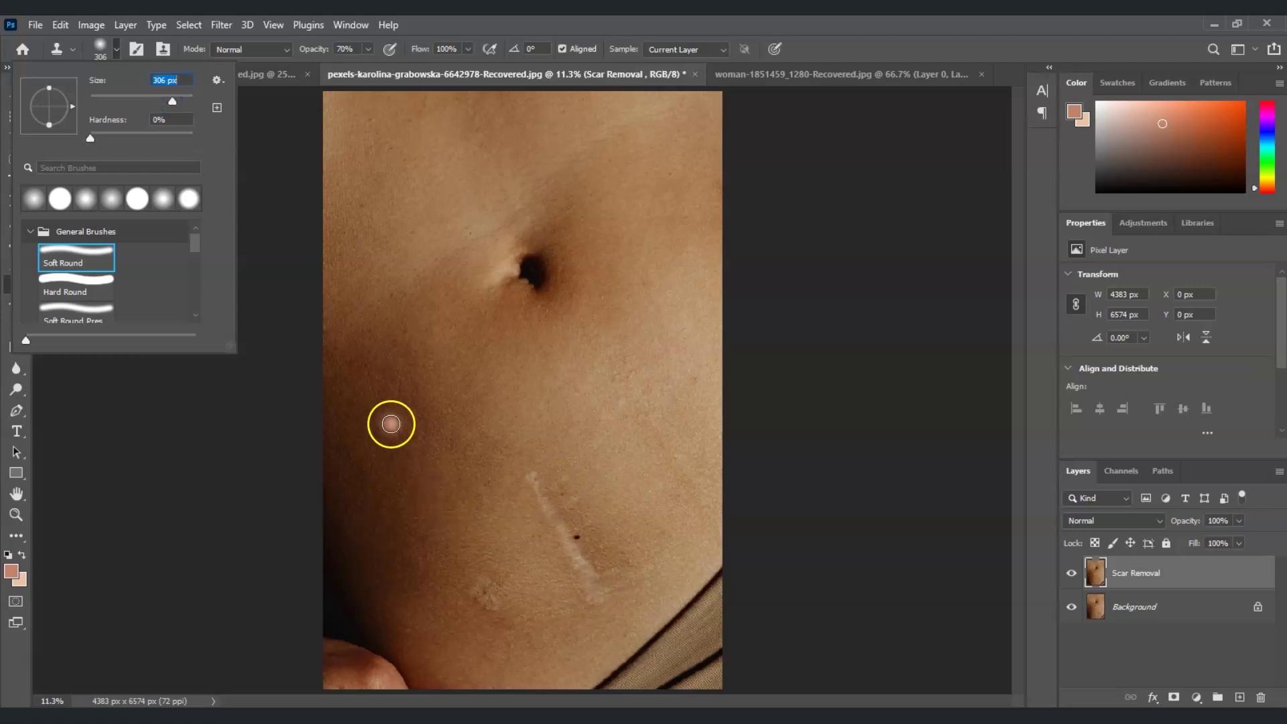
pyautogui.click(264, 49)
pyautogui.click(264, 48)
pyautogui.click(264, 48)
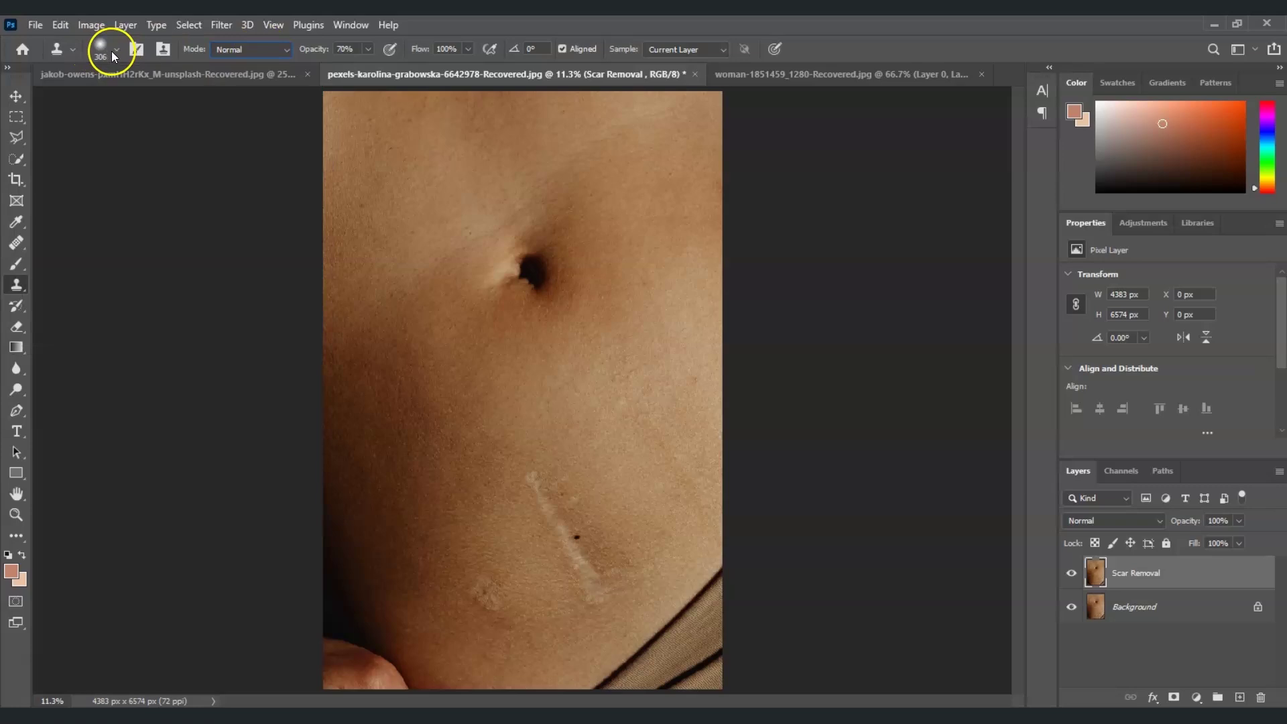
pyautogui.click(112, 51)
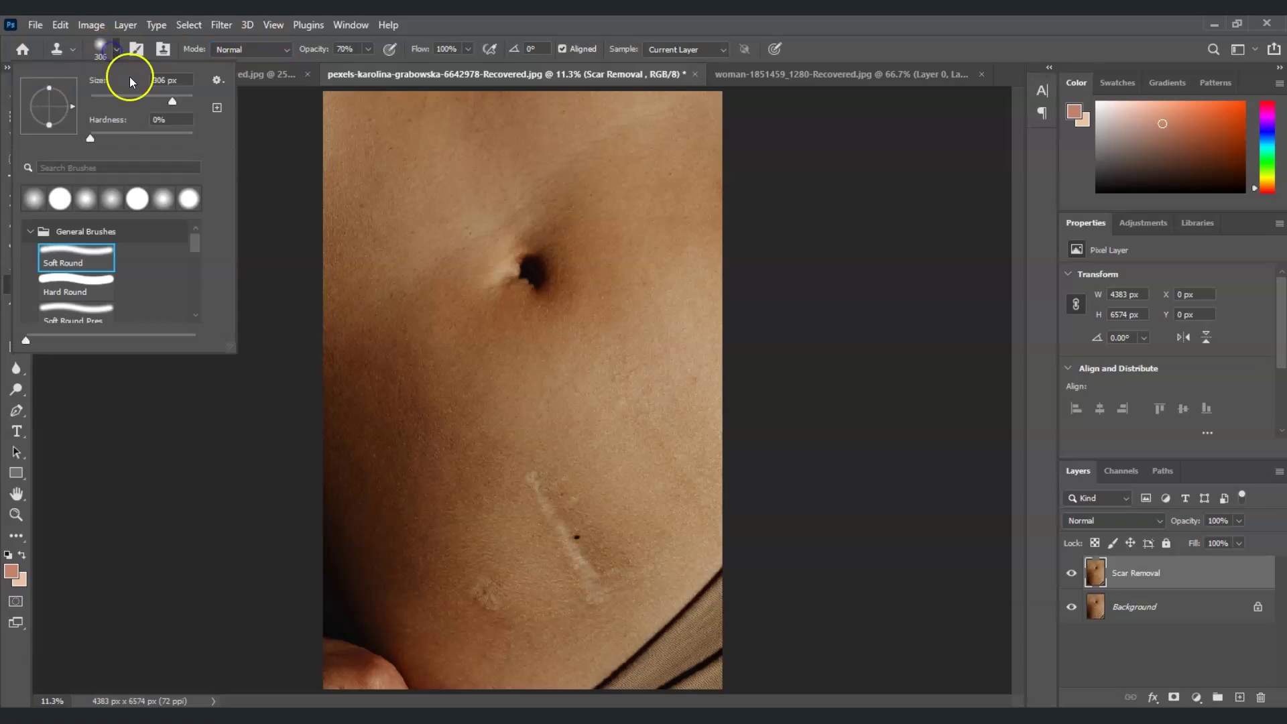
pyautogui.click(114, 43)
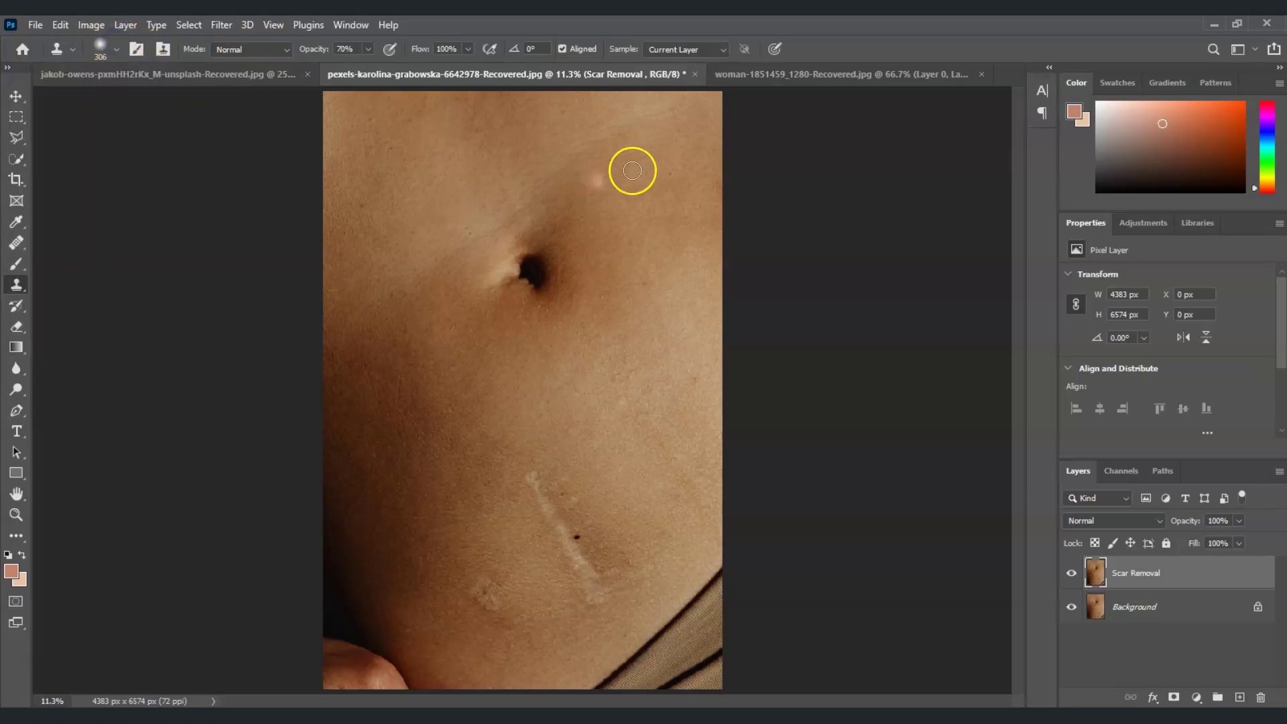
pyautogui.click(713, 51)
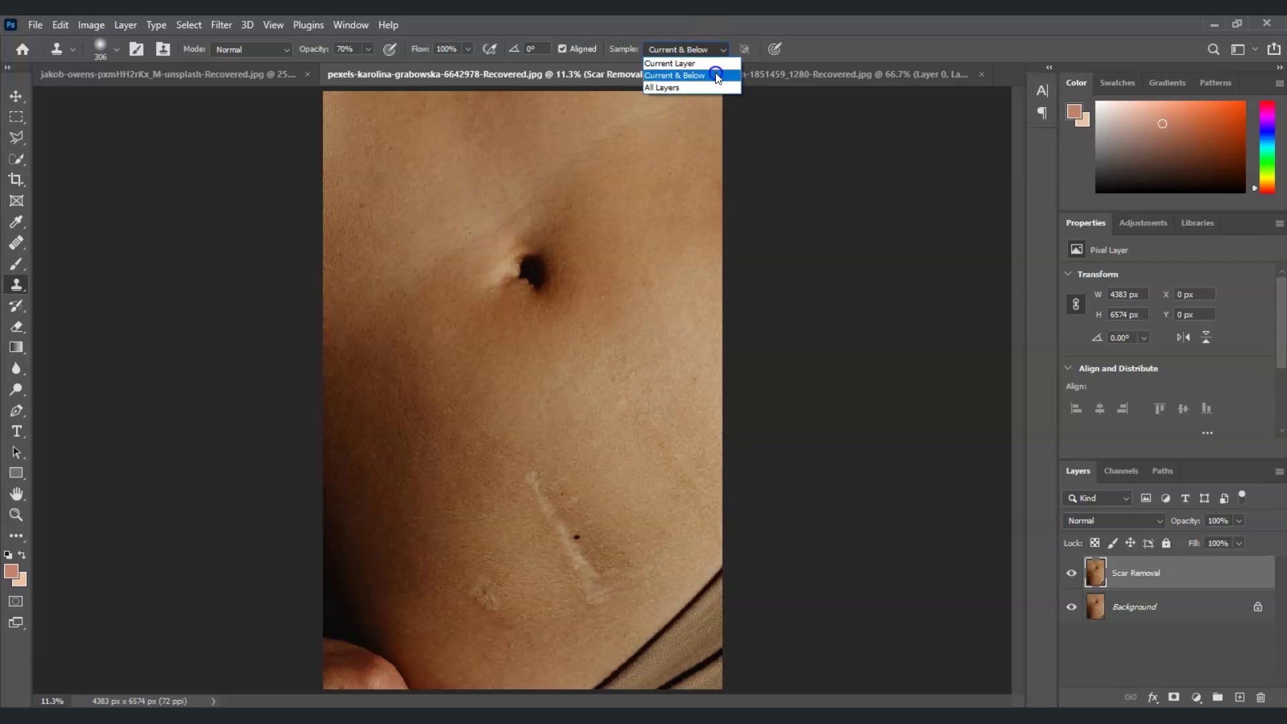
# Sample Current & Below and clone clean skin over the scar's upper end
pyautogui.click(717, 76)
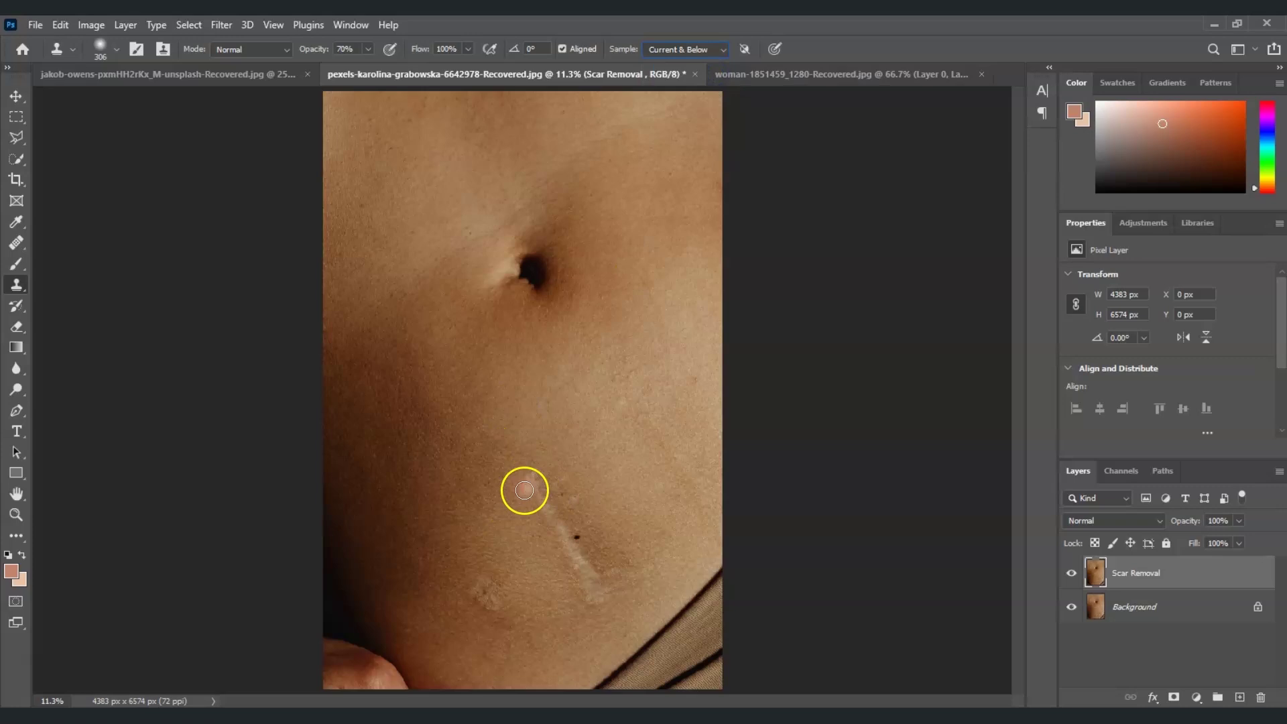
pyautogui.keyDown('alt'); pyautogui.click(516, 487); pyautogui.keyUp('alt')
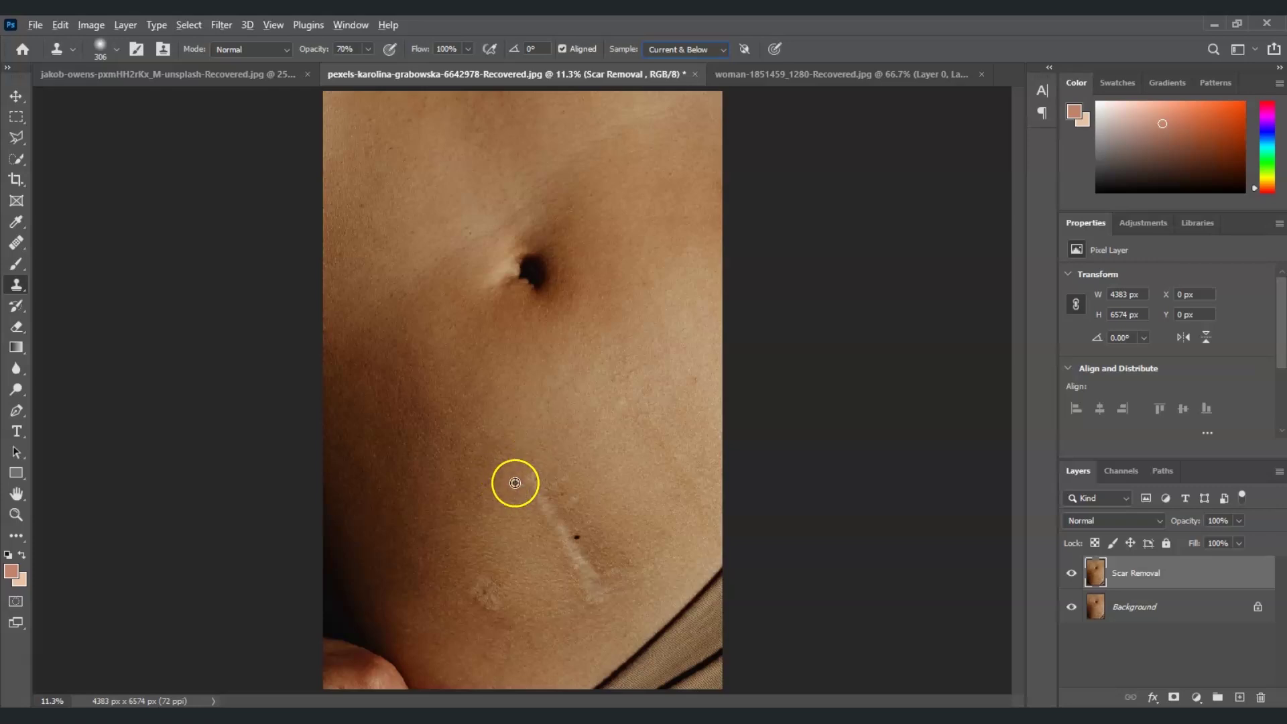
pyautogui.keyDown('alt'); pyautogui.click(528, 451); pyautogui.keyUp('alt')
pyautogui.keyDown('alt'); pyautogui.click(521, 492); pyautogui.keyUp('alt')
pyautogui.keyDown('alt'); pyautogui.click(525, 499); pyautogui.keyUp('alt')
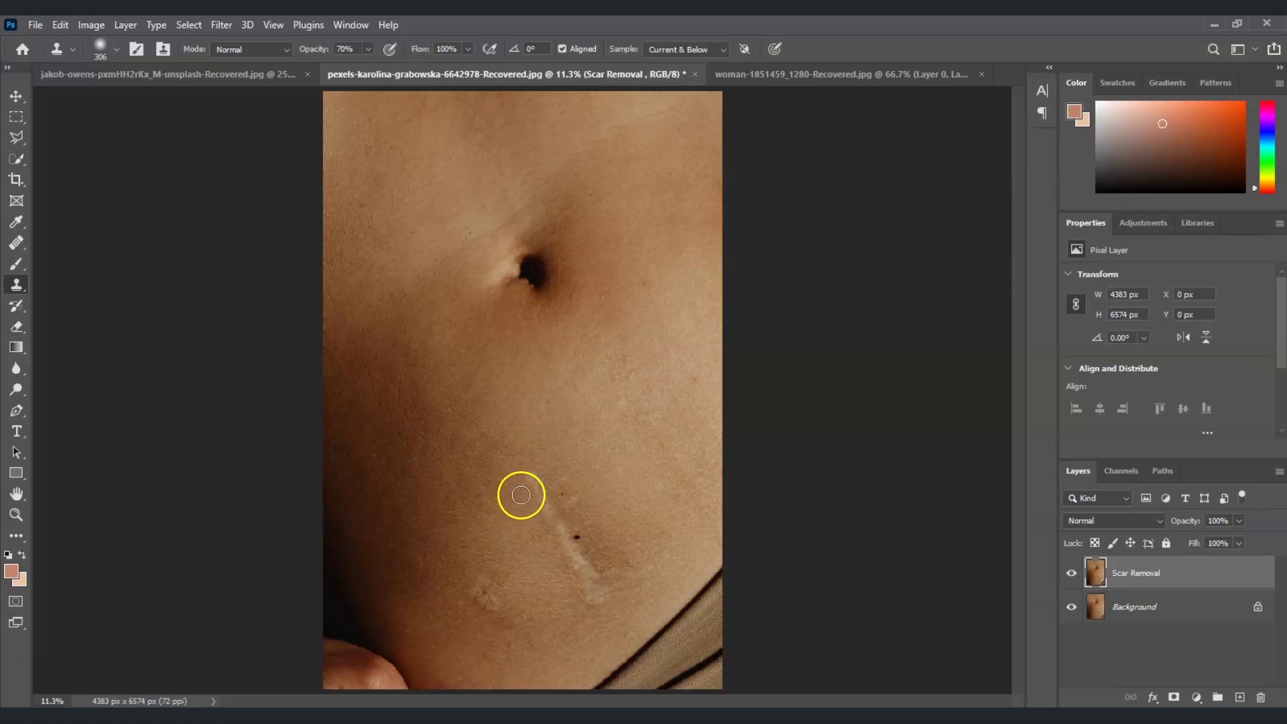
pyautogui.click(532, 476)
# Dab clean skin over the lower part of the belly scar, including near the dark spot
pyautogui.click(545, 560)
pyautogui.click(566, 537)
pyautogui.click(580, 561)
pyautogui.click(579, 550)
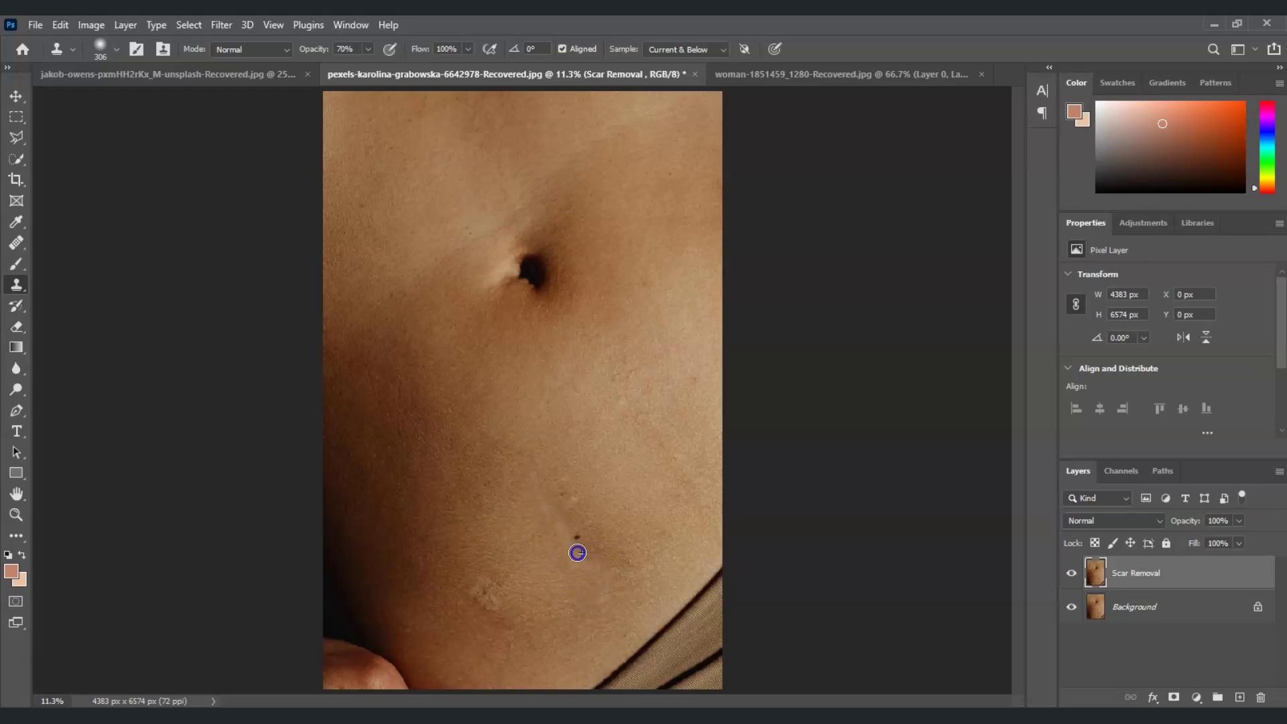
pyautogui.click(540, 525)
pyautogui.click(564, 555)
pyautogui.click(606, 591)
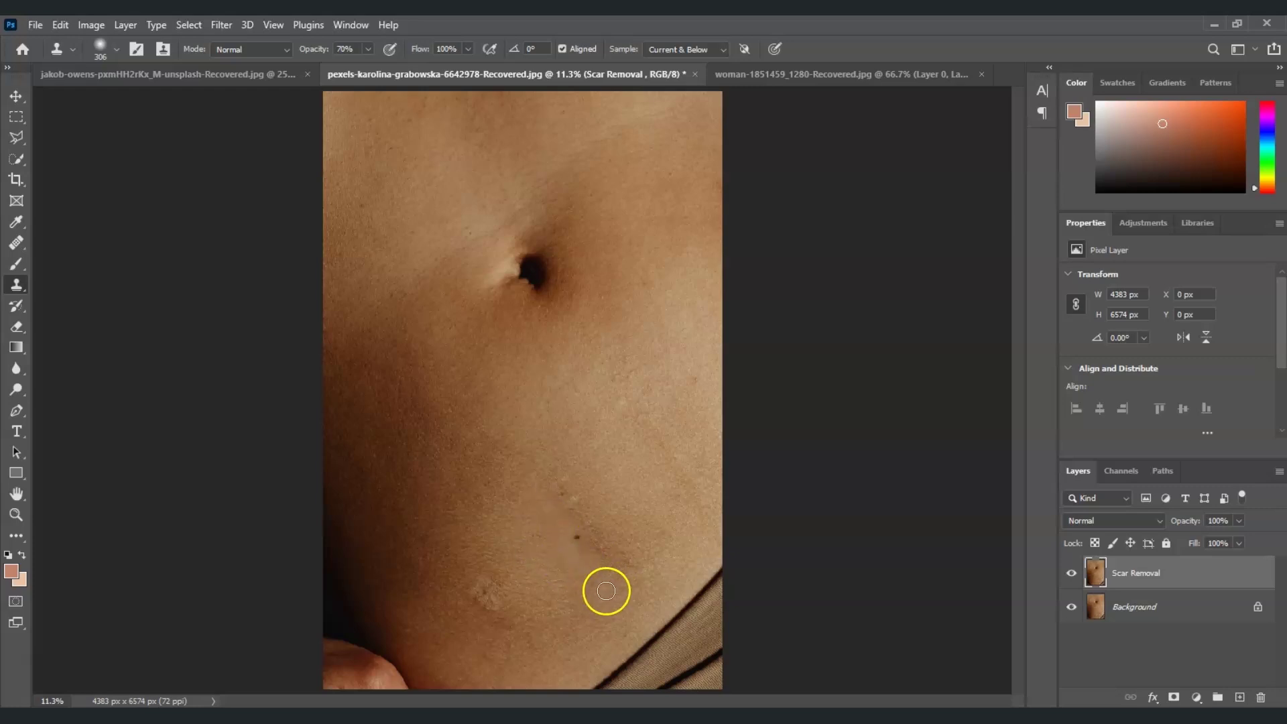
pyautogui.click(117, 48)
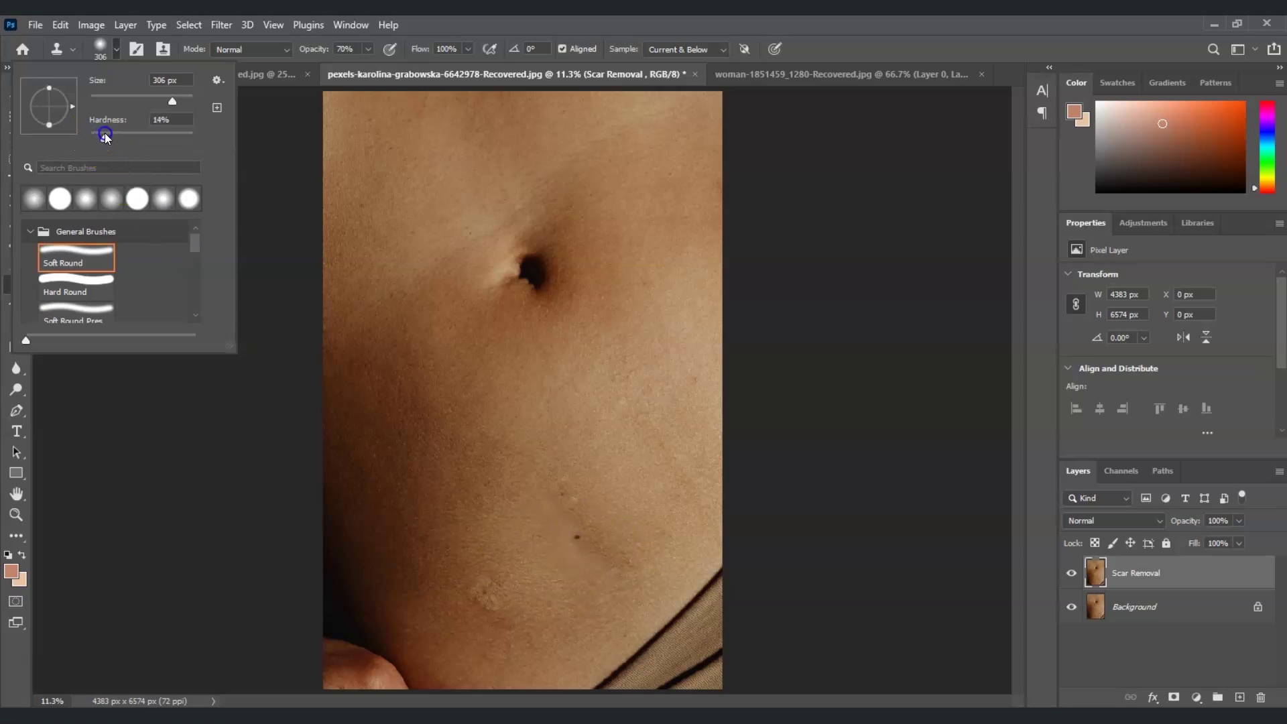
# Raise brush hardness to 28% and clone skin over the leftover faint lower-belly marks
pyautogui.moveTo(120, 139); pyautogui.dragTo(119, 138)
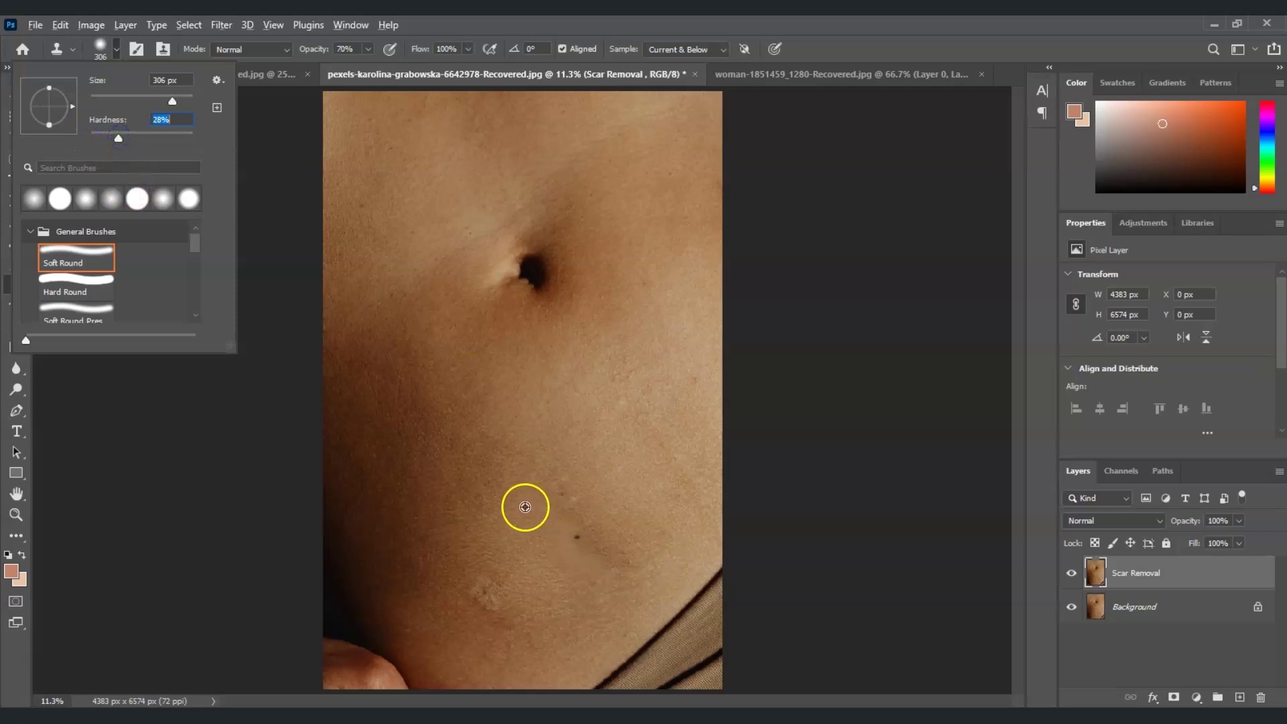
pyautogui.click(524, 507)
pyautogui.moveTo(551, 508)
pyautogui.mouseDown()
pyautogui.moveTo(541, 535)
pyautogui.moveTo(566, 568)
pyautogui.moveTo(563, 542)
pyautogui.moveTo(596, 557)
pyautogui.mouseUp()
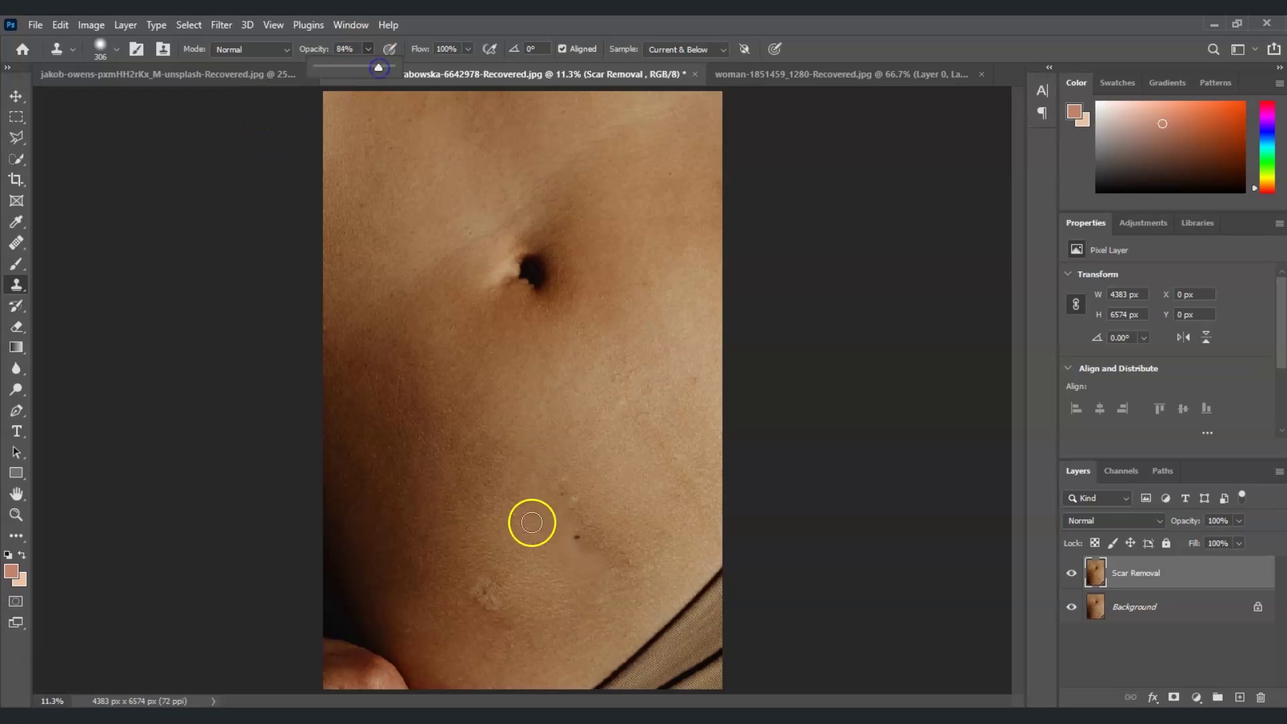
pyautogui.moveTo(532, 520)
pyautogui.mouseDown()
pyautogui.moveTo(528, 611)
pyautogui.moveTo(467, 561)
pyautogui.moveTo(479, 570)
pyautogui.moveTo(469, 576)
pyautogui.moveTo(517, 583)
pyautogui.moveTo(488, 602)
pyautogui.moveTo(494, 577)
pyautogui.moveTo(459, 595)
pyautogui.mouseUp()
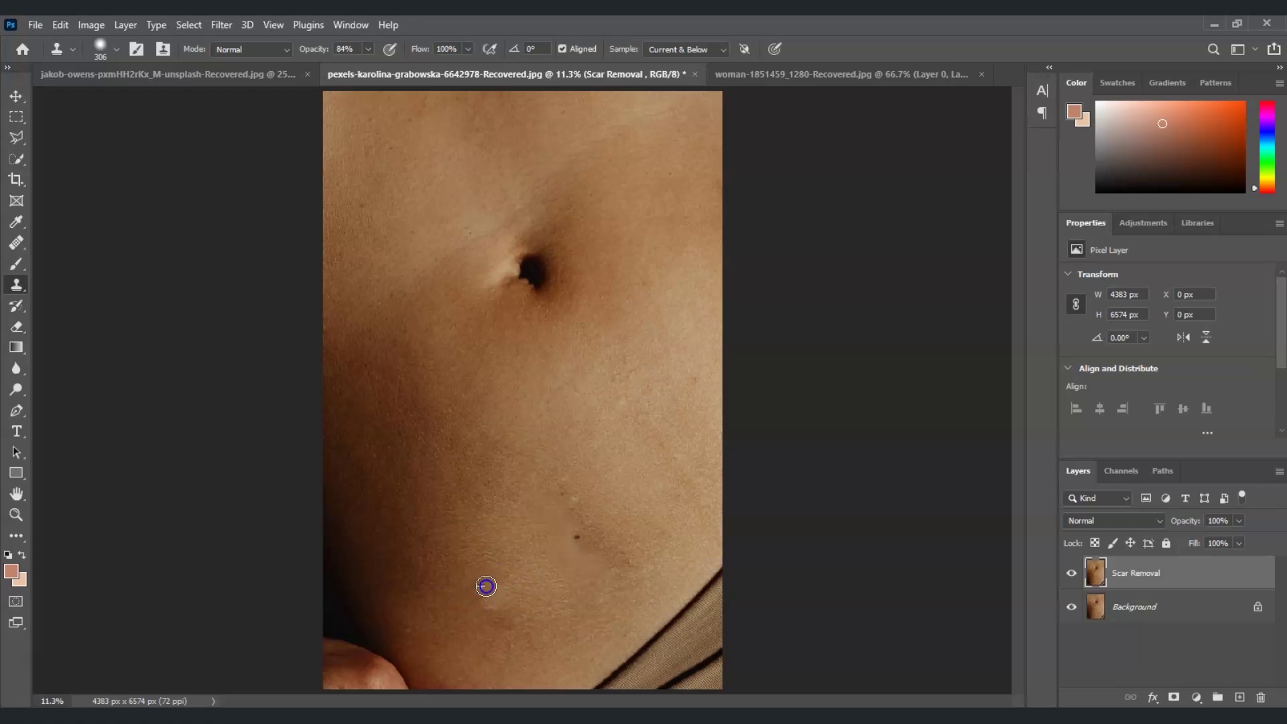
pyautogui.moveTo(498, 598); pyautogui.dragTo(474, 615)
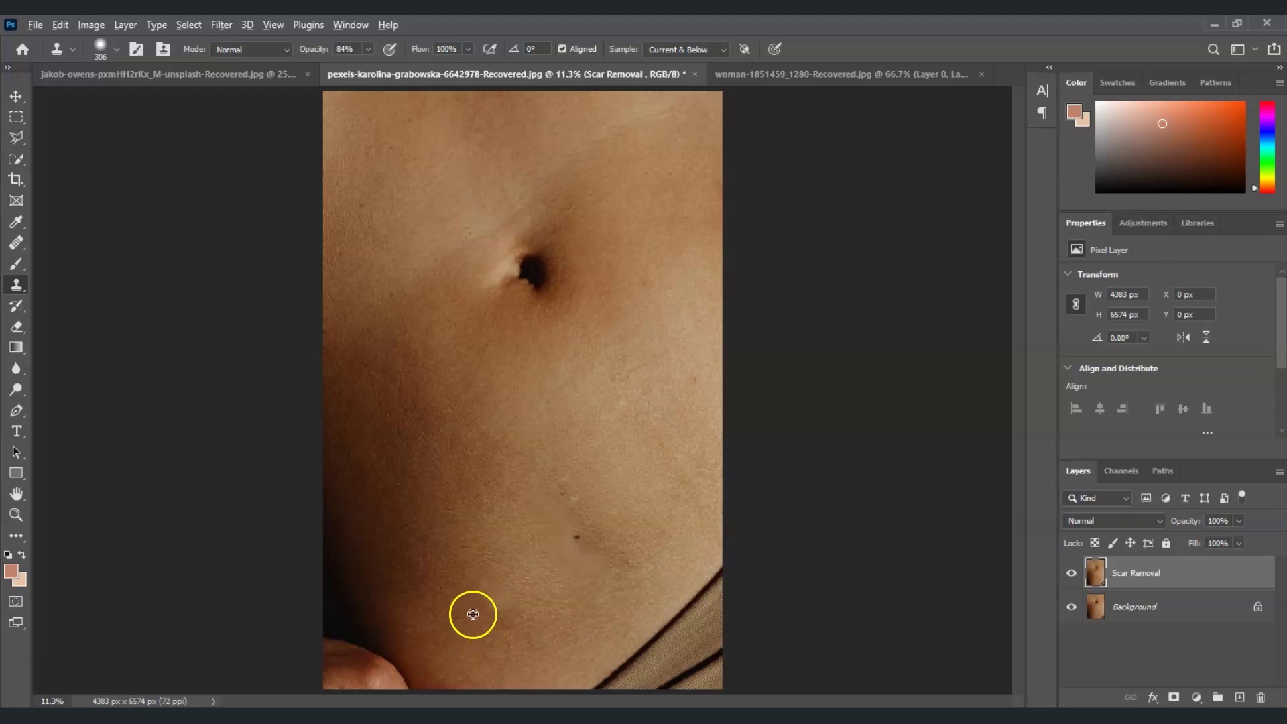
pyautogui.moveTo(483, 609)
pyautogui.mouseDown()
pyautogui.moveTo(499, 603)
pyautogui.moveTo(477, 621)
pyautogui.mouseUp()
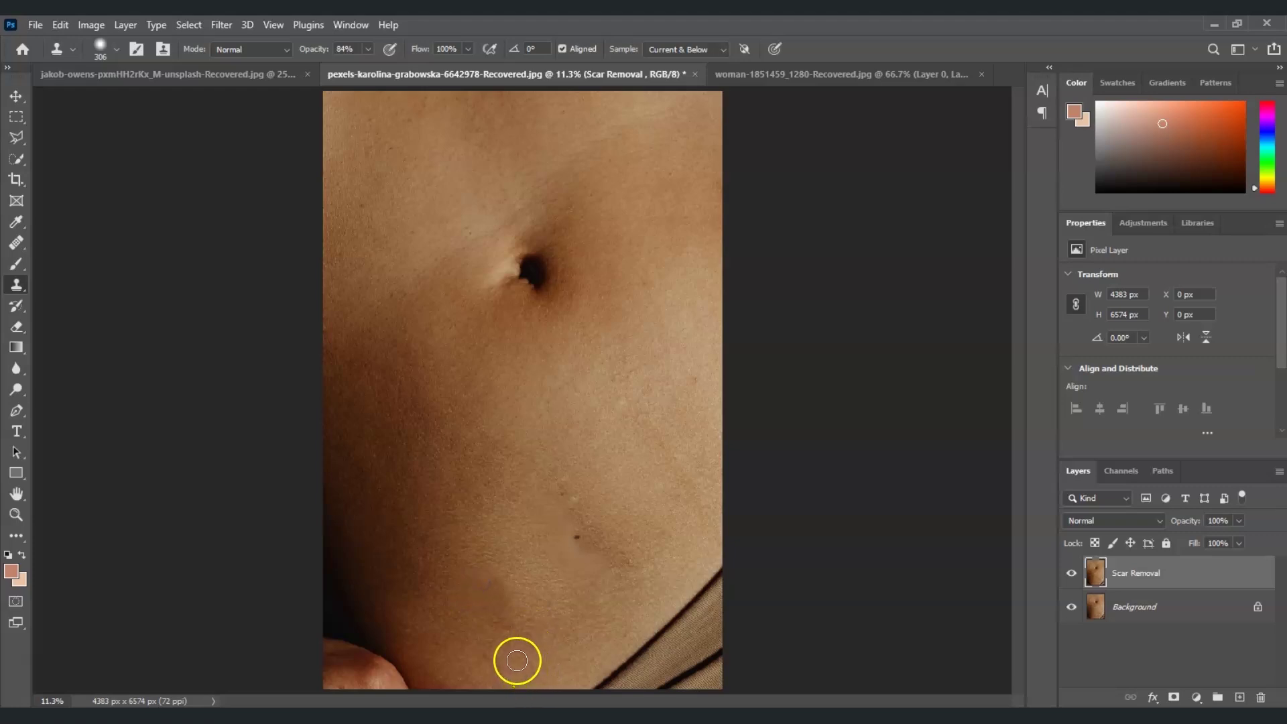
pyautogui.click(1071, 573)
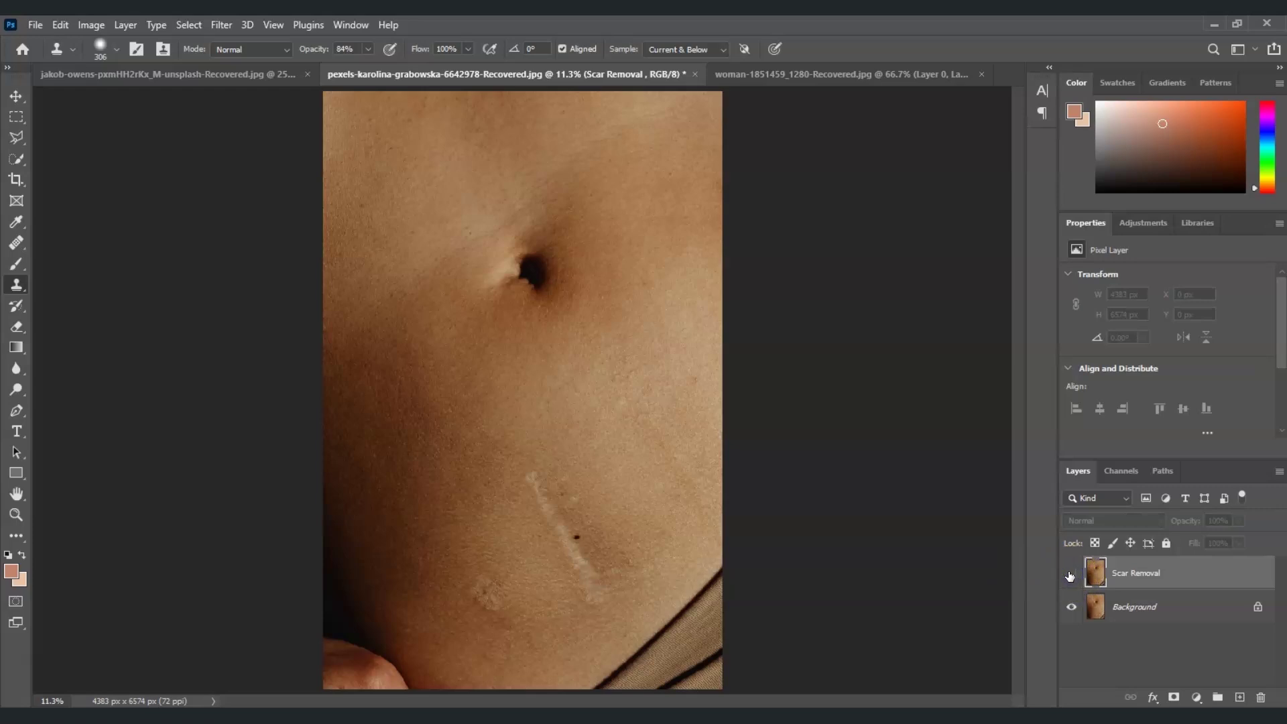
pyautogui.click(1070, 574)
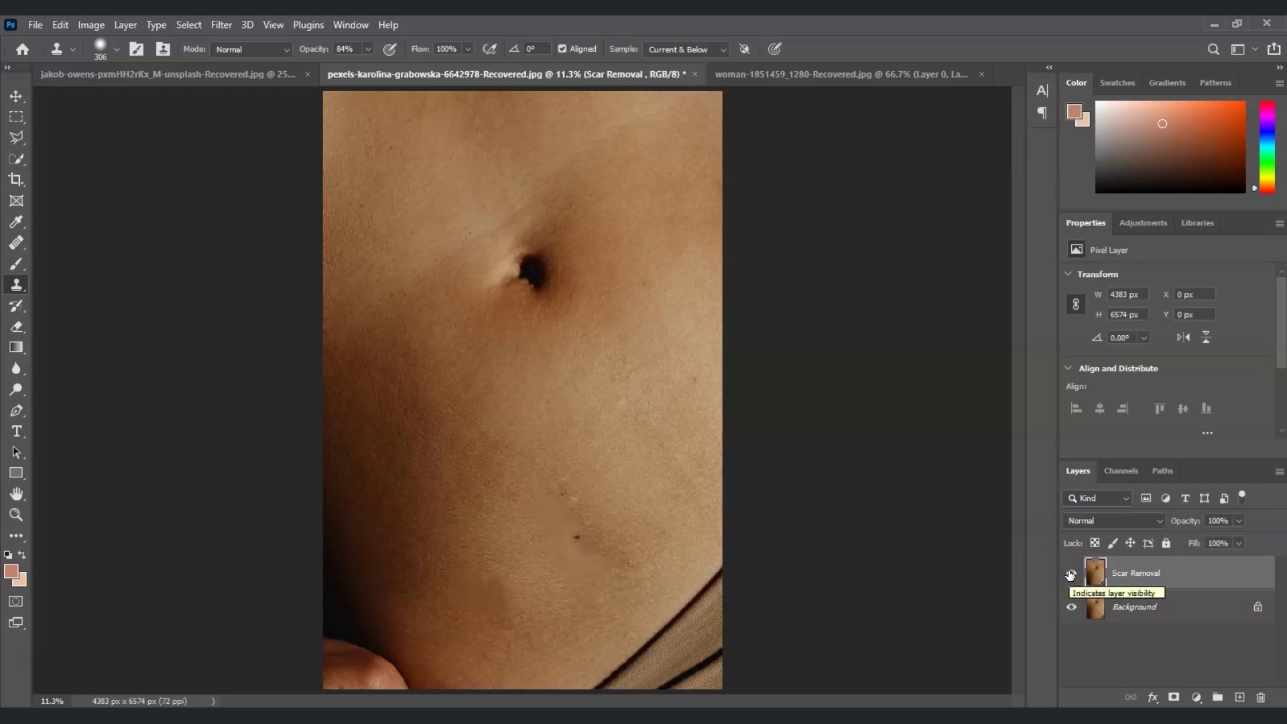